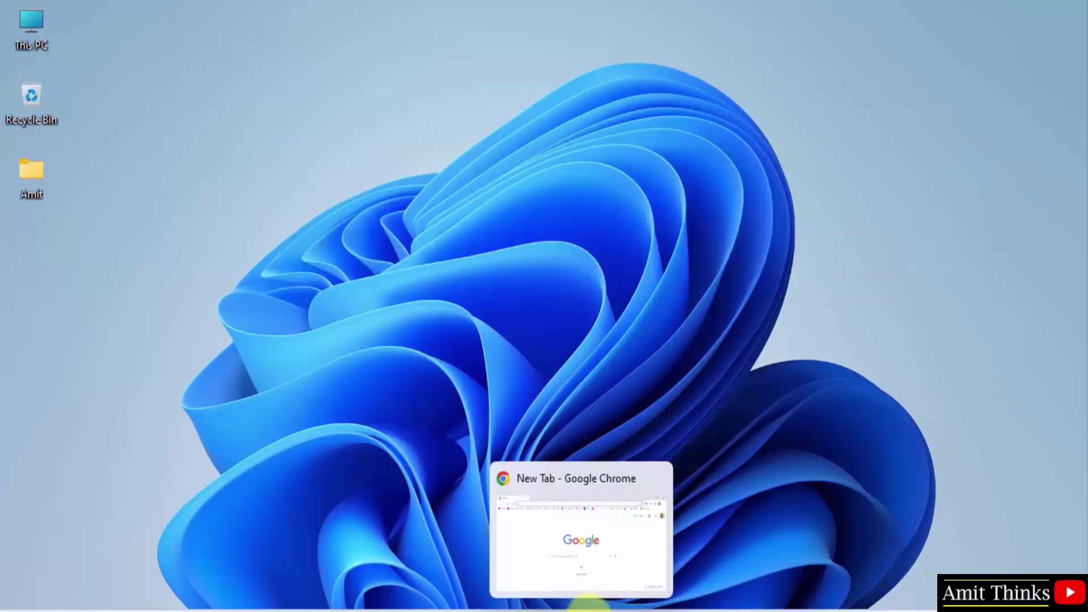
Step: Switch to Google Chrome, search Google for "python", and open the official Python.org website from the results
{"action": "left_click", "coordinate": [588, 605]}
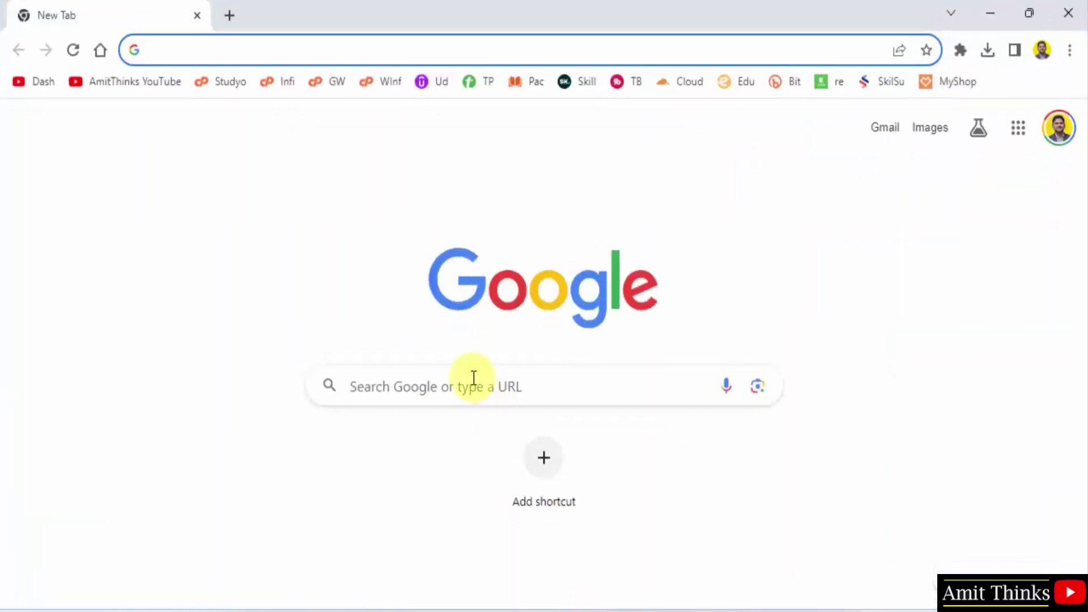
{"action": "left_click", "coordinate": [473, 379]}
{"action": "type", "text": "pythn"}
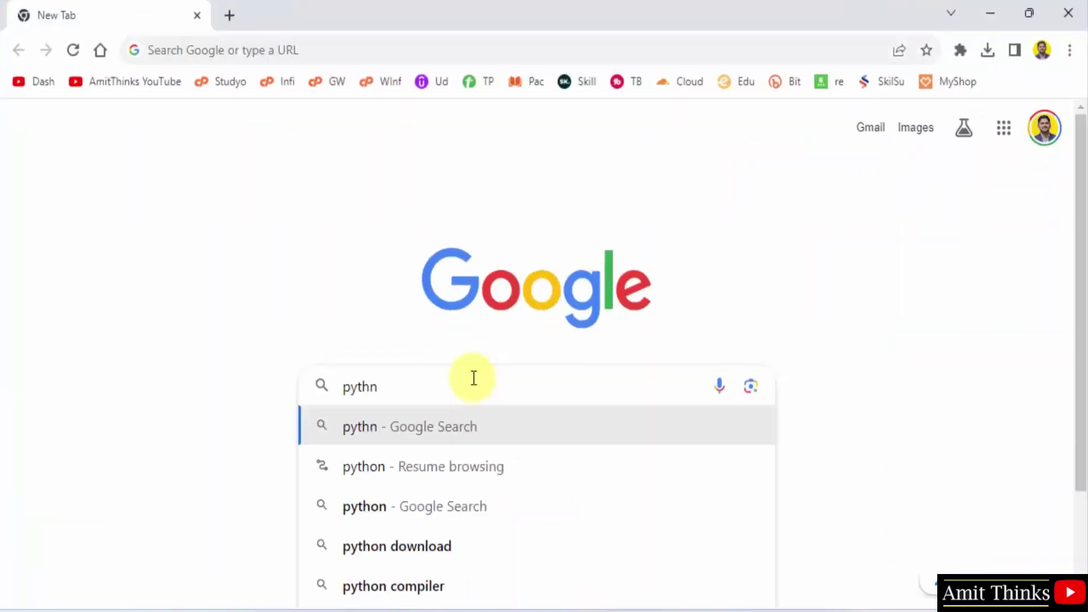
{"action": "key", "text": "BackSpace"}
{"action": "type", "text": "on"}
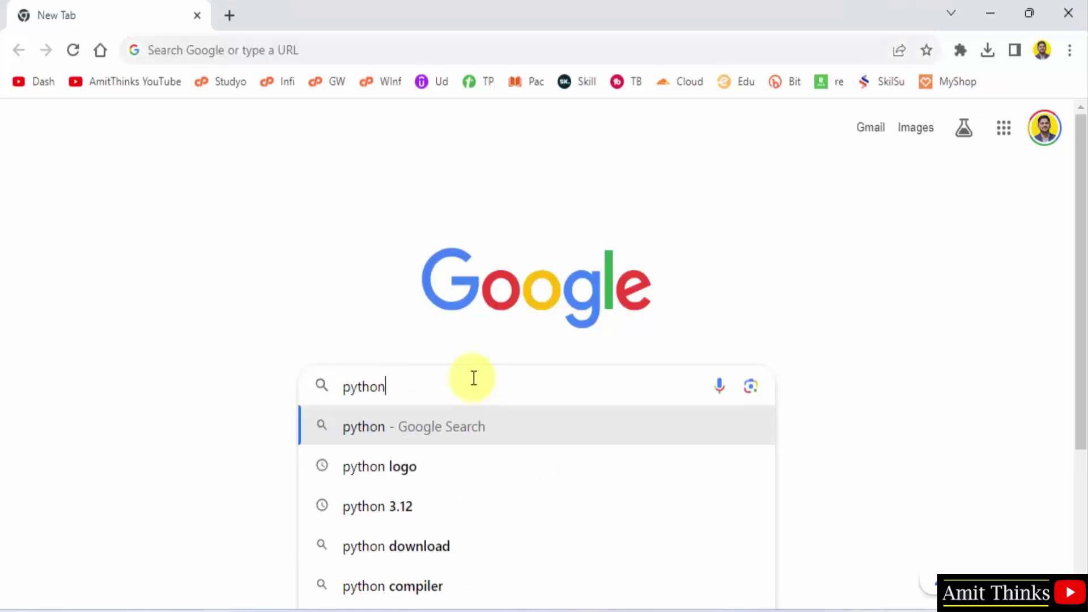
{"action": "key", "text": "Return"}
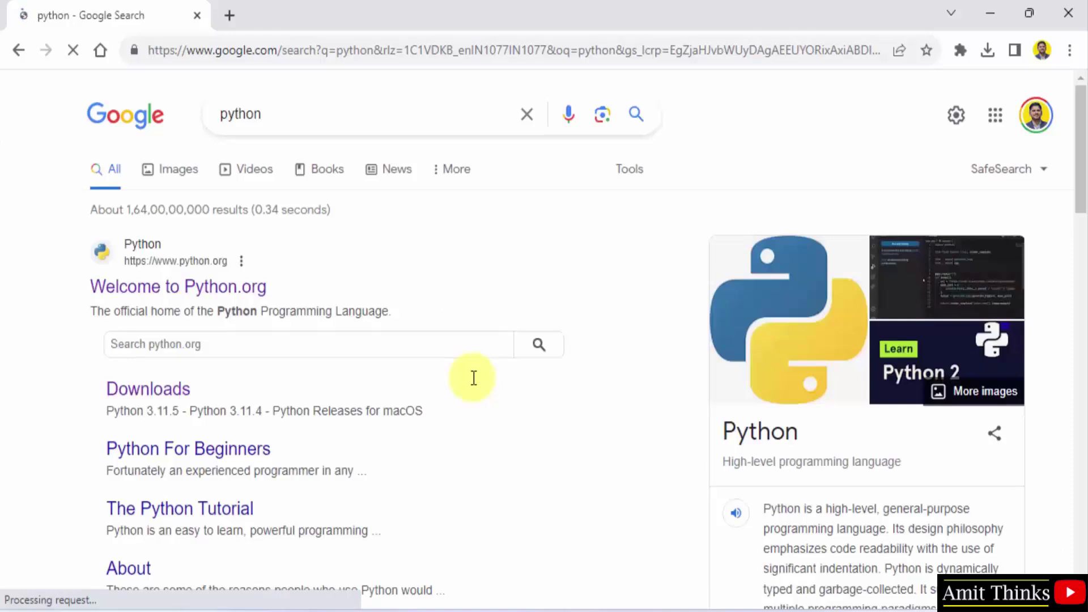
{"action": "left_click", "coordinate": [226, 289]}
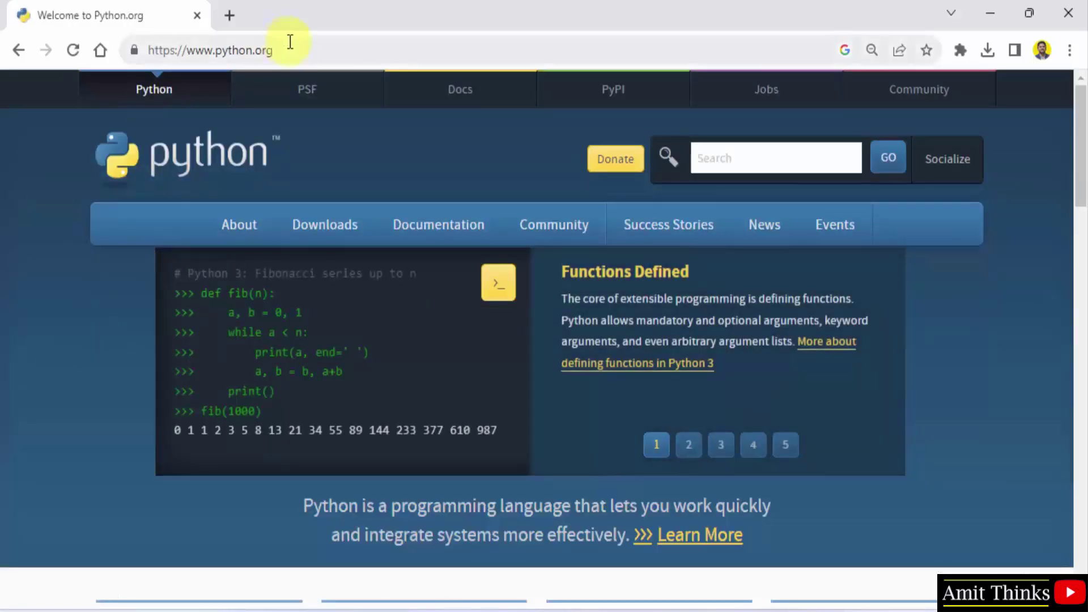
Step: Download the Python 3.12.0 installer for Windows from the Python.org site
{"action": "left_click", "coordinate": [293, 42]}
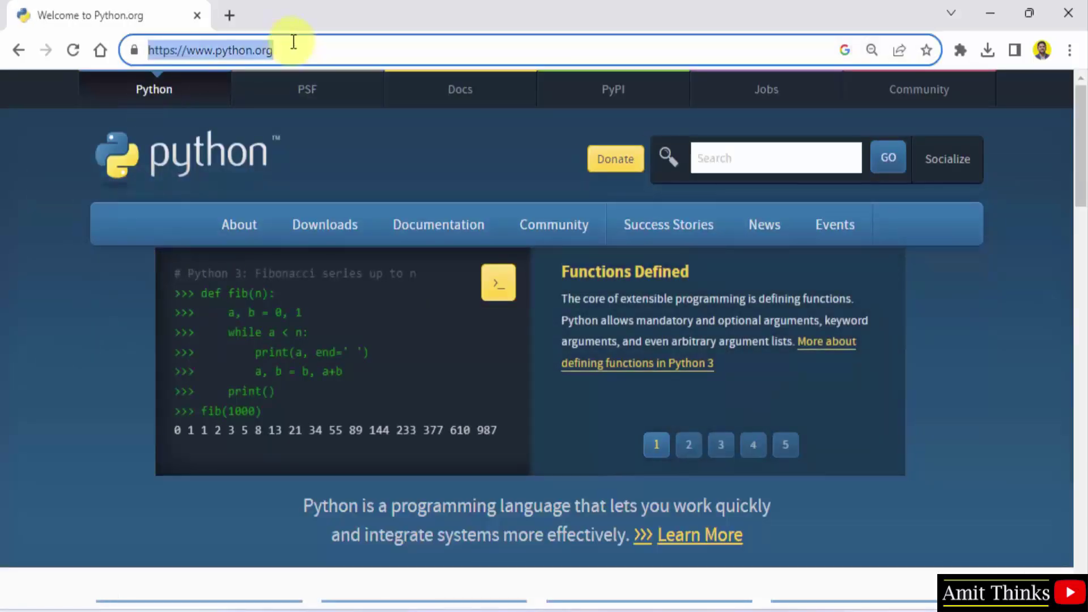
{"action": "left_click", "coordinate": [337, 137]}
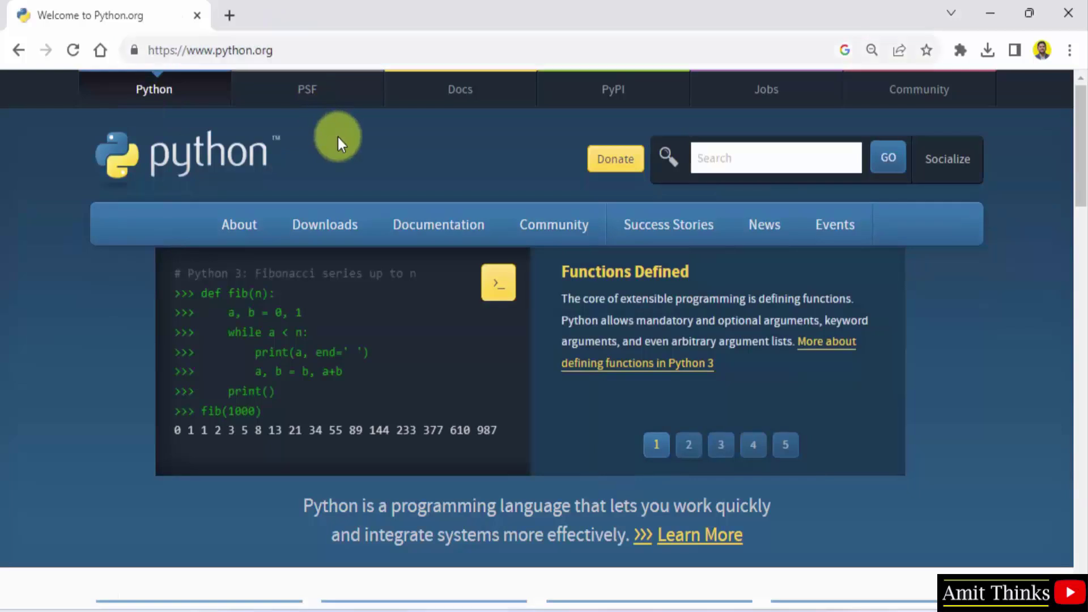
{"action": "mouse_move", "coordinate": [333, 242]}
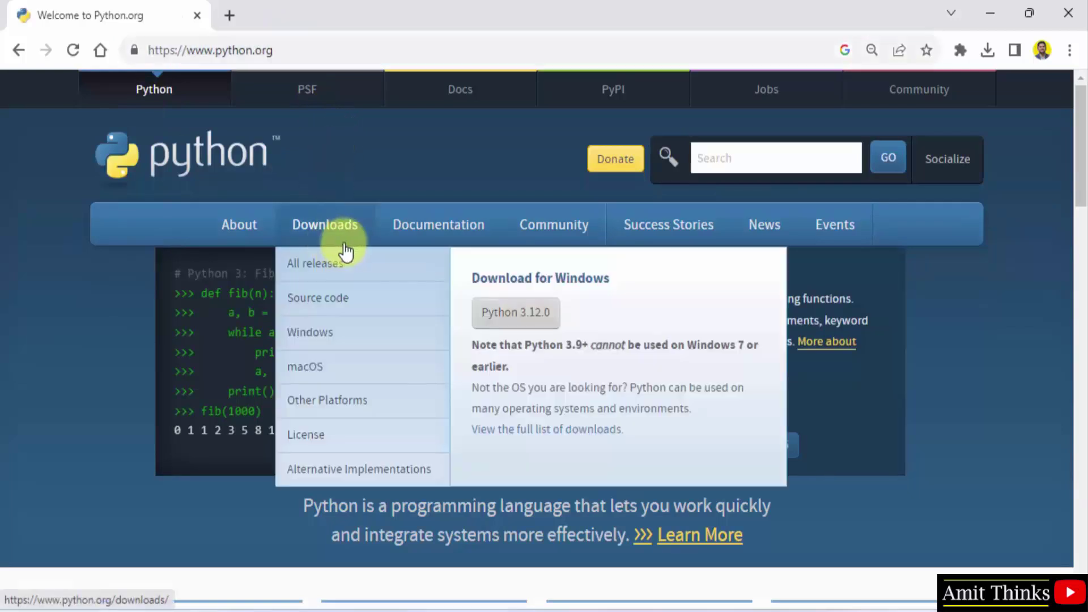
{"action": "left_click", "coordinate": [538, 329]}
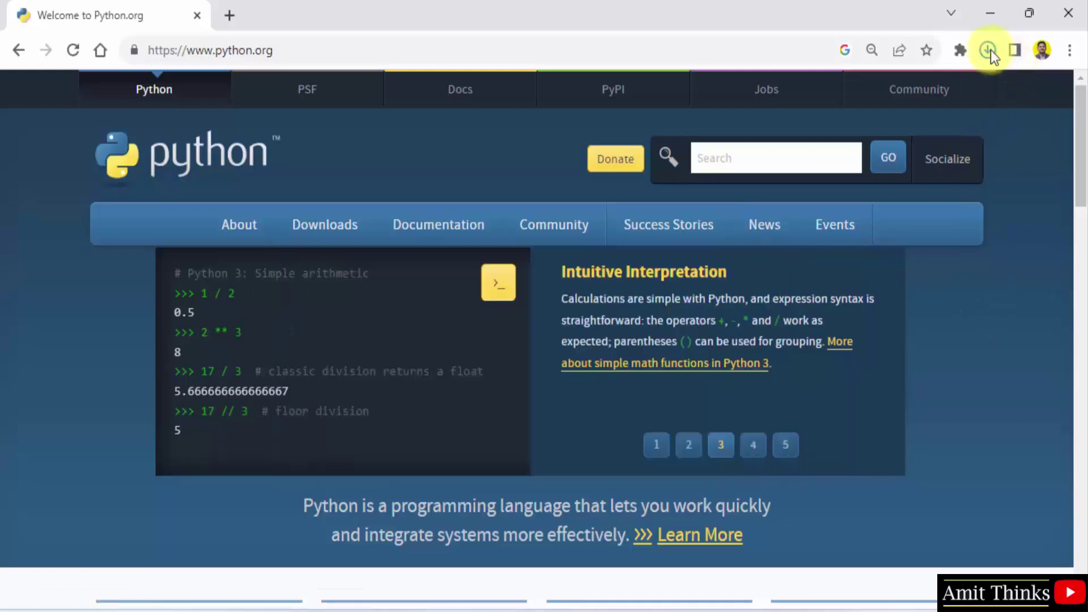
Step: Launch the downloaded python-3.12.0-amd64.exe installer and minimize the browser to bring its setup window into view
{"action": "left_click", "coordinate": [990, 50]}
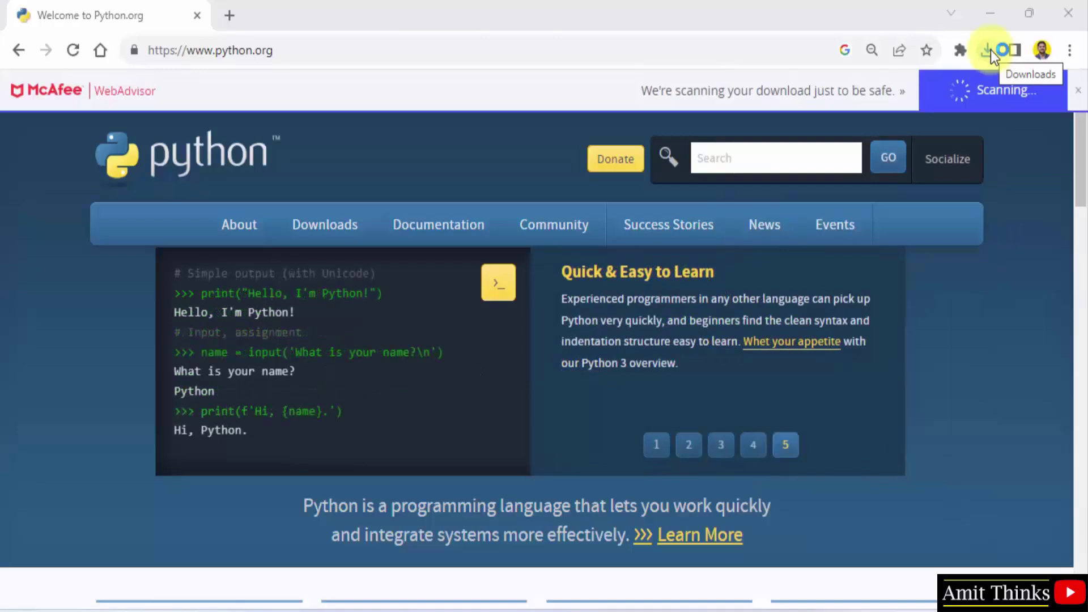
{"action": "left_click", "coordinate": [990, 50]}
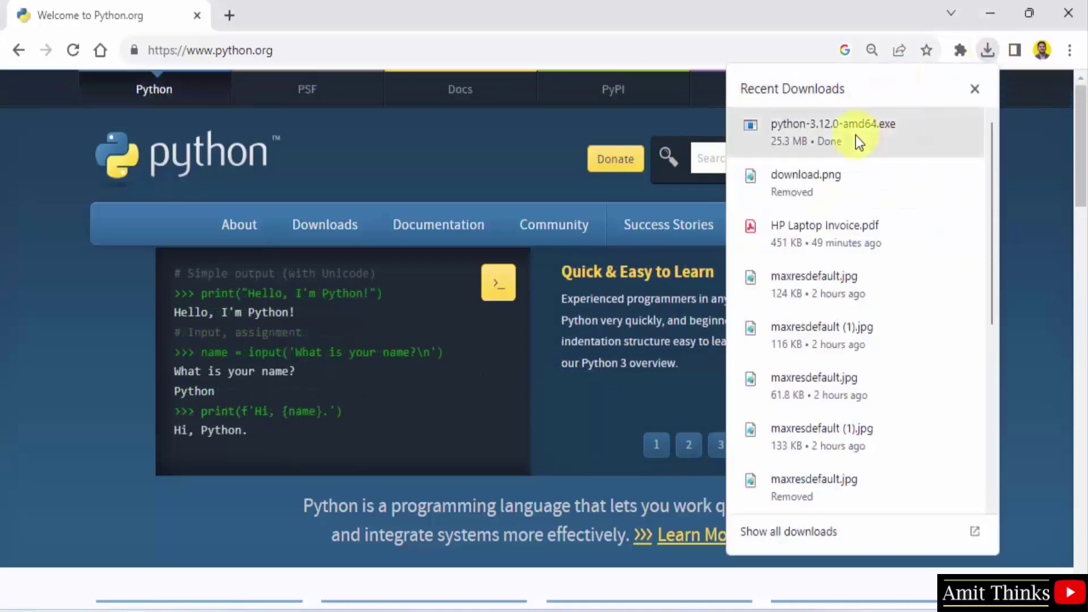
{"action": "right_click", "coordinate": [856, 135]}
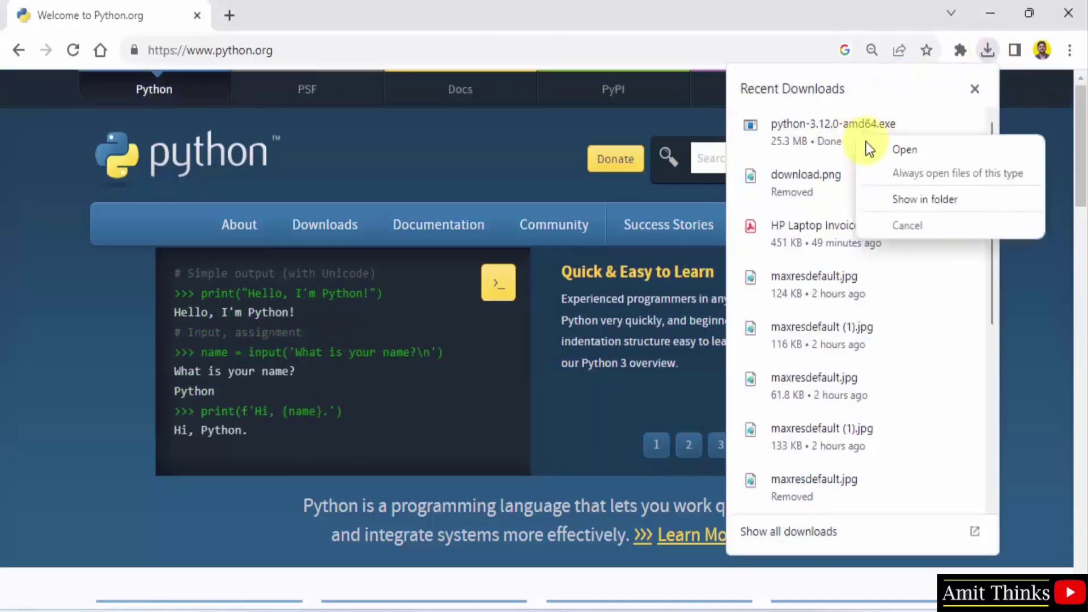
{"action": "left_click", "coordinate": [903, 150]}
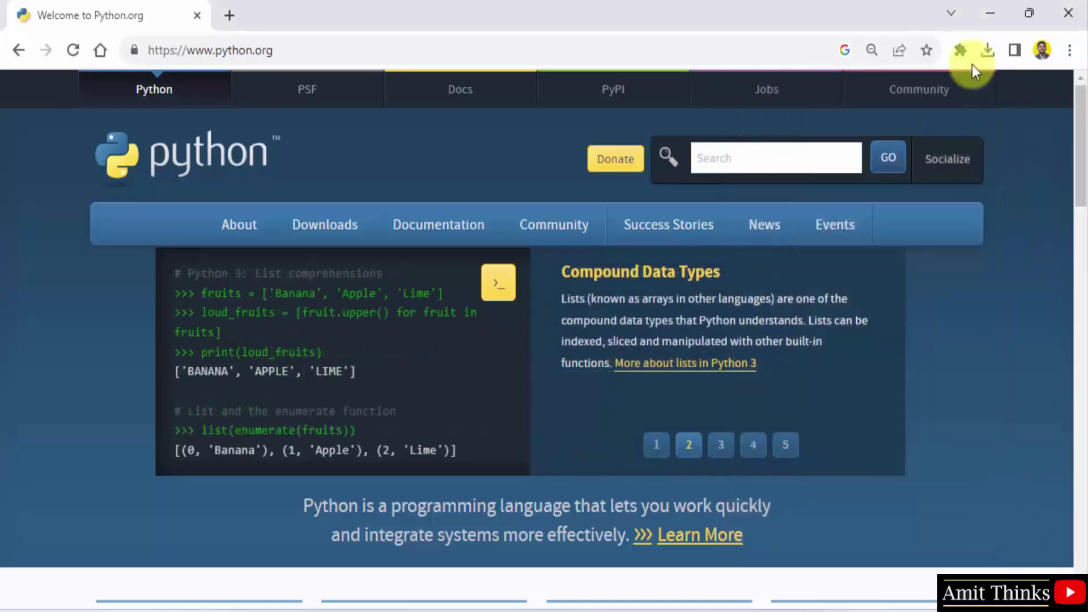
{"action": "left_click", "coordinate": [991, 26]}
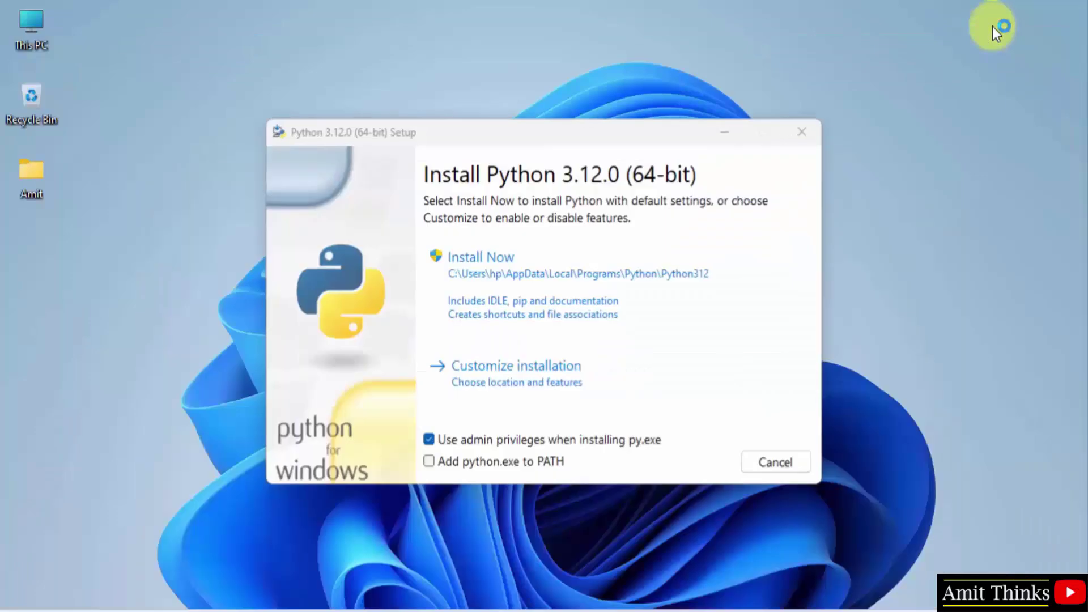
{"action": "left_click_drag", "start_coordinate": [604, 142], "coordinate": [611, 127]}
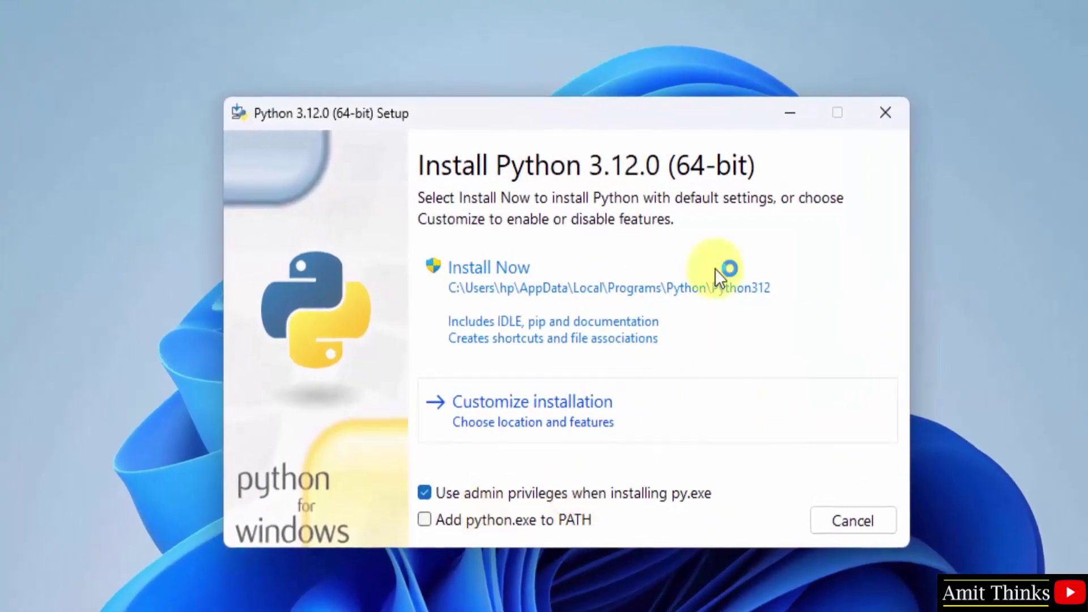
Step: Enable adding python.exe to PATH and choose a customized installation, accepting all the default optional features
{"action": "left_click", "coordinate": [512, 521]}
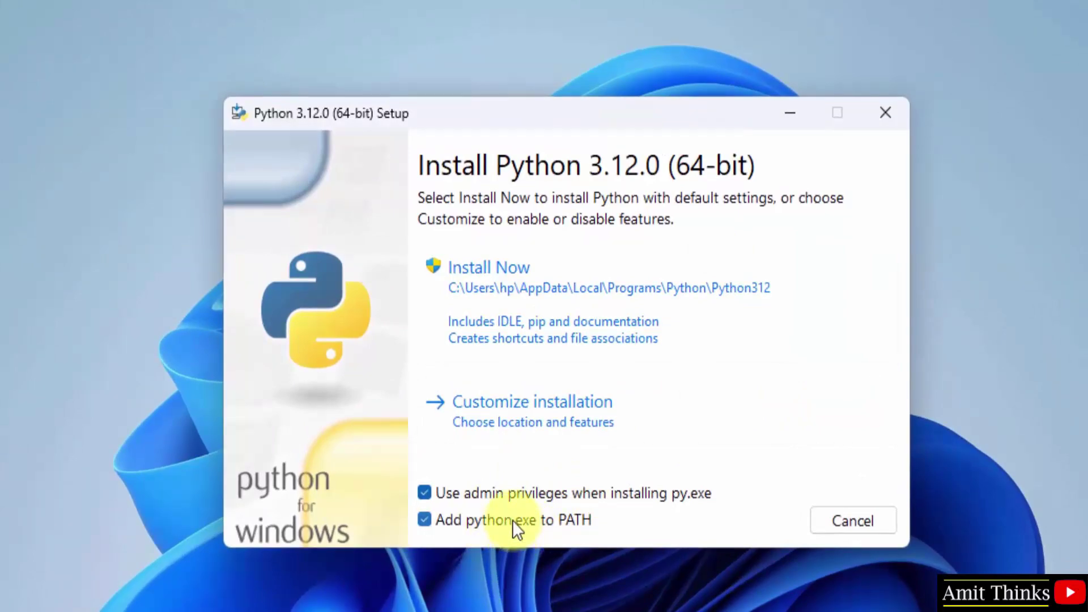
{"action": "left_click", "coordinate": [599, 396]}
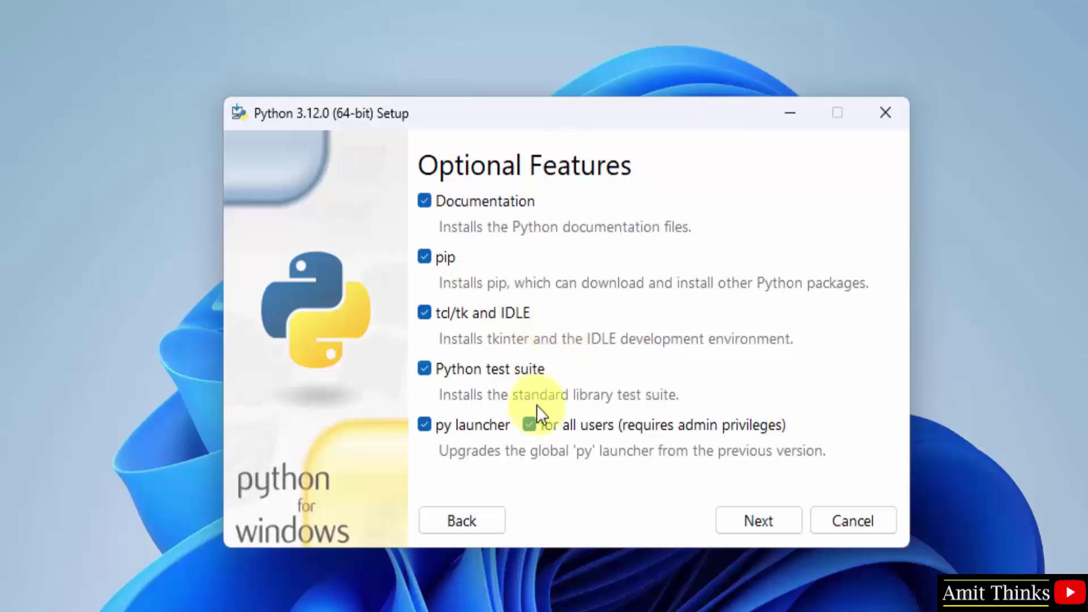
{"action": "left_click", "coordinate": [749, 517]}
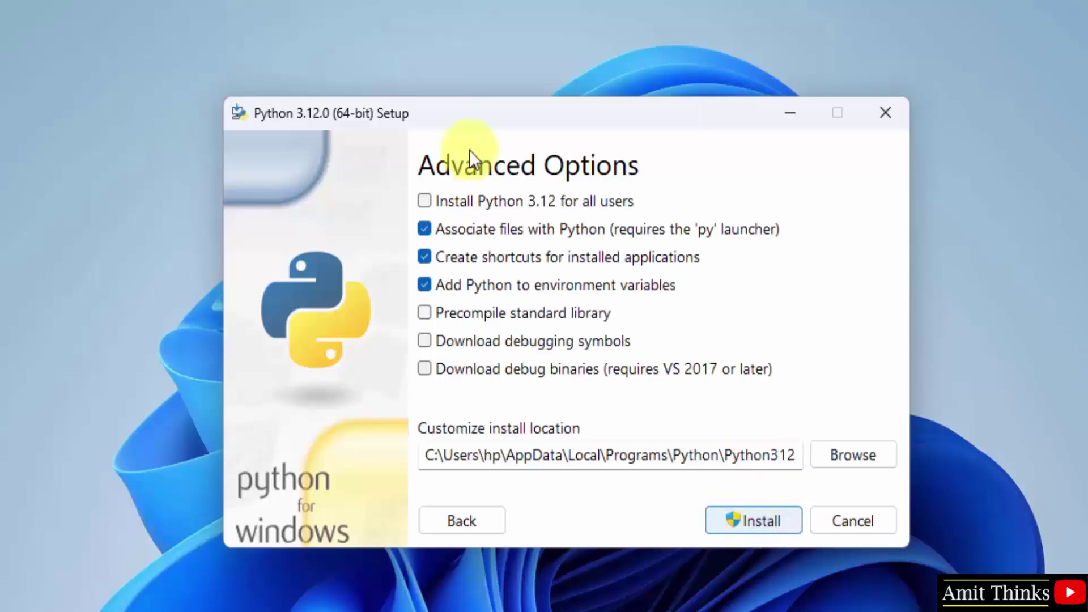
Step: Install Python 3.12 for all users and close the setup once it completes
{"action": "left_click", "coordinate": [516, 203]}
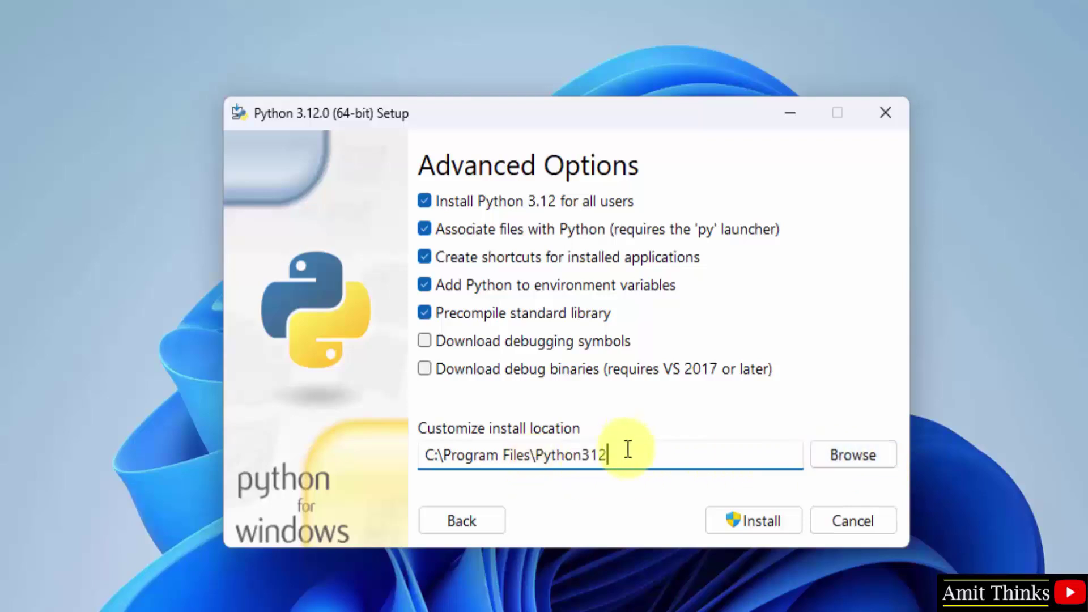
{"action": "left_click", "coordinate": [749, 528]}
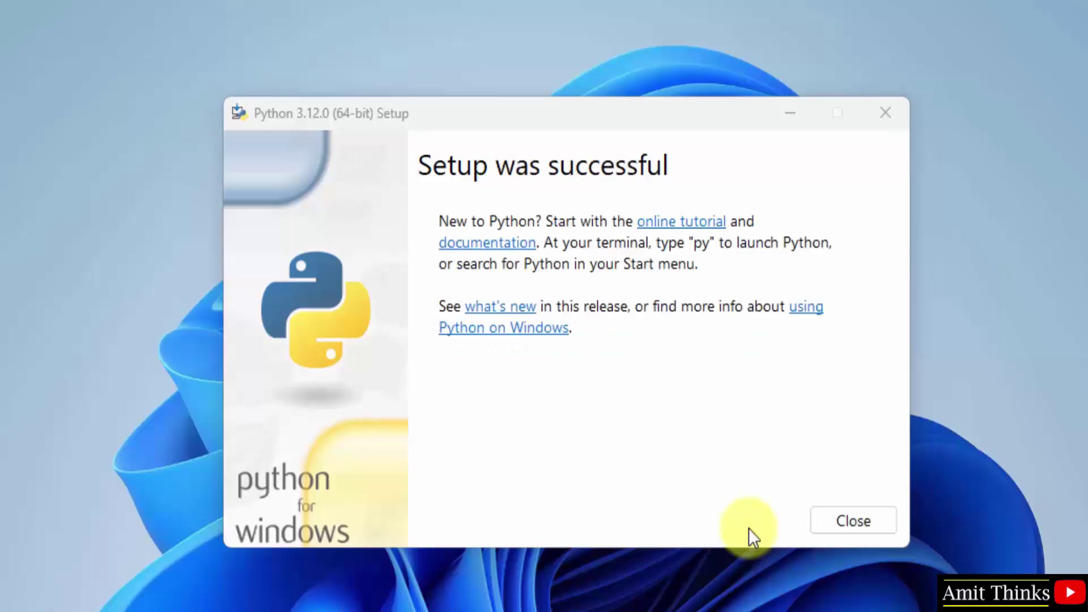
{"action": "left_click", "coordinate": [867, 528]}
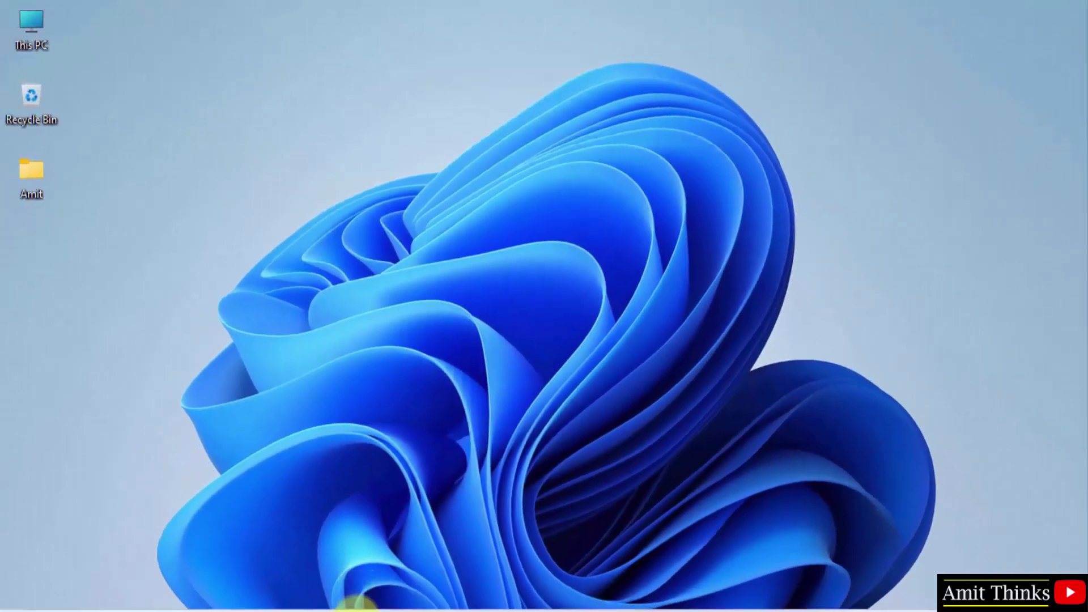
Step: Search Windows for "cmd" and open Command Prompt, moving its window slightly higher on the desktop
{"action": "left_click", "coordinate": [356, 604]}
{"action": "type", "text": "cmd"}
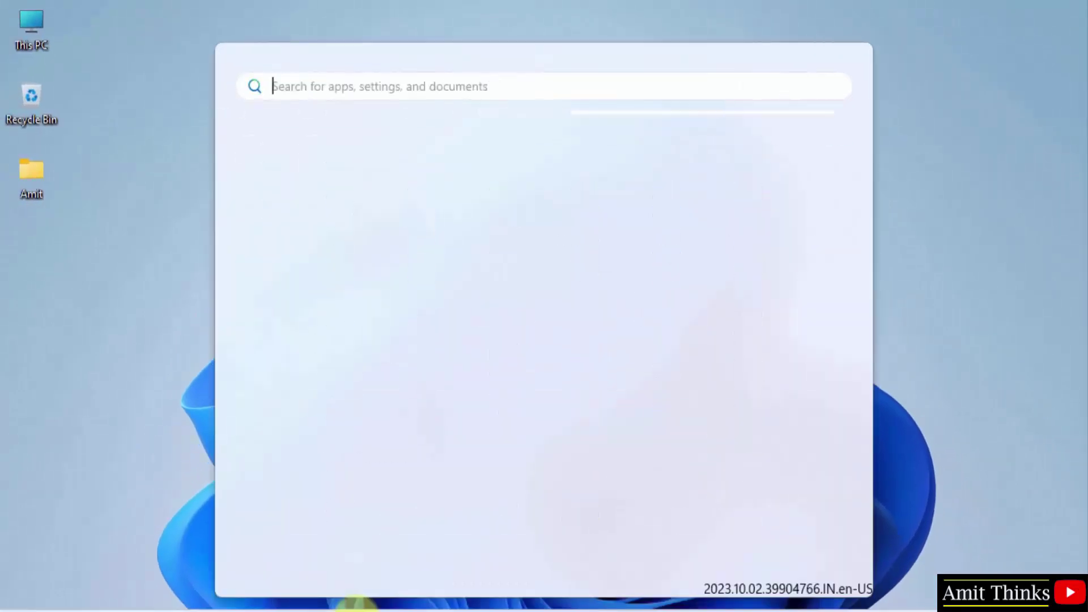
{"action": "key", "text": "BackSpace"}
{"action": "key", "text": "BackSpace"}
{"action": "key", "text": "BackSpace"}
{"action": "type", "text": "cmd"}
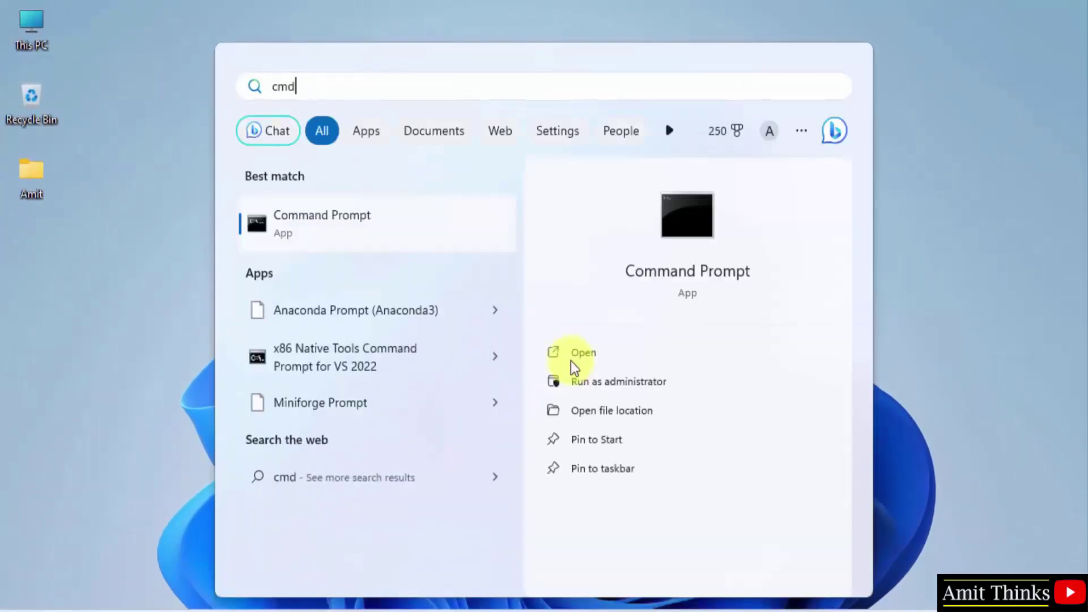
{"action": "left_click", "coordinate": [662, 352]}
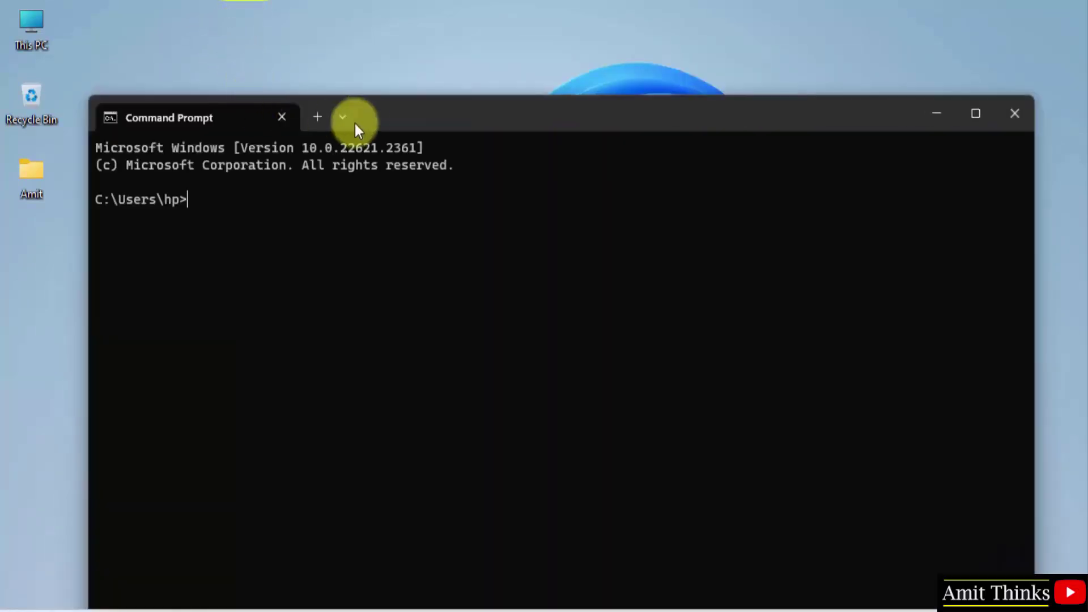
{"action": "left_click_drag", "start_coordinate": [396, 117], "coordinate": [432, 91]}
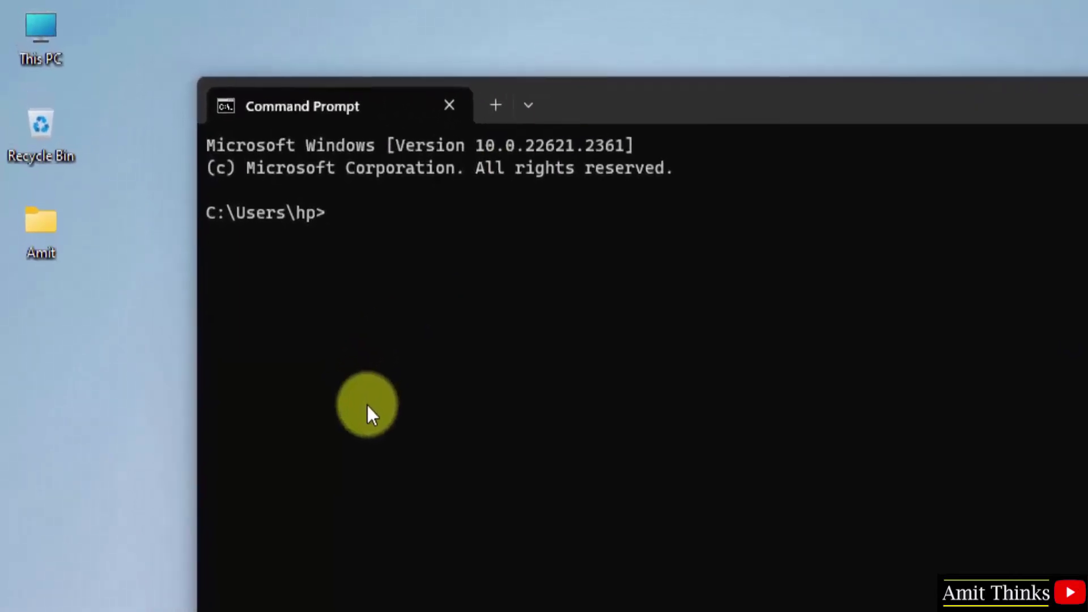
Step: Check the installed Python version by running "python --version"
{"action": "type", "text": "python --v"}
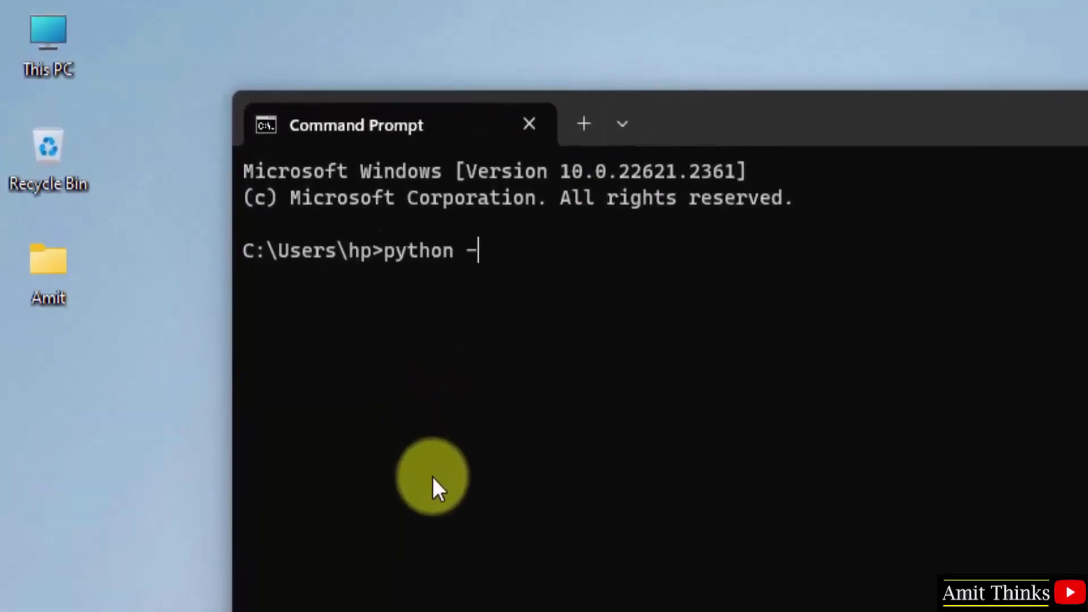
{"action": "type", "text": "ersion"}
{"action": "key", "text": "Return"}
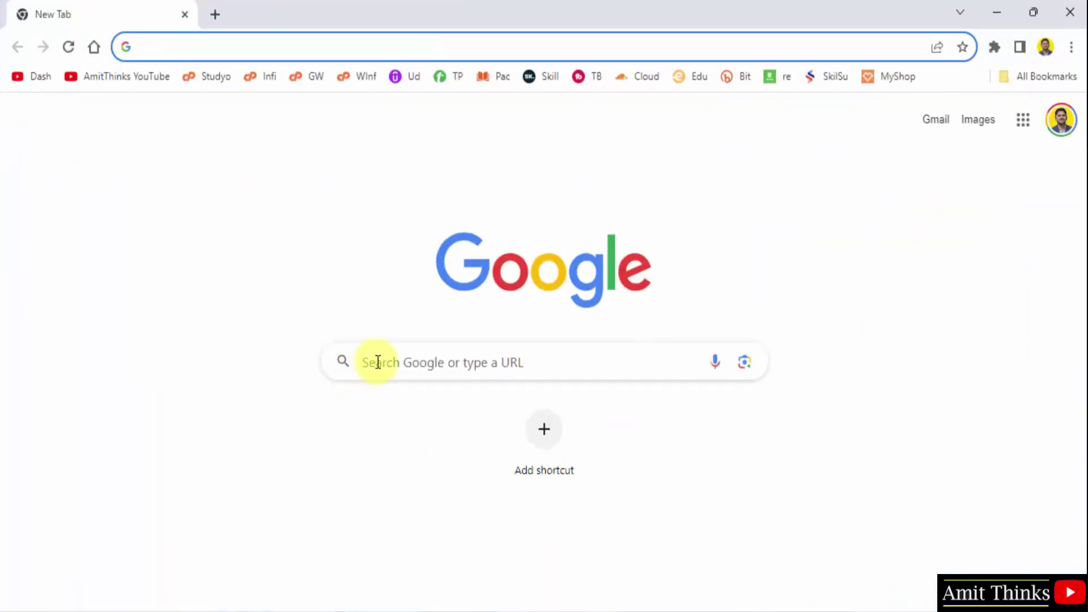
Step: Search Google for "pycharm" and open the official JetBrains PyCharm page from the results
{"action": "left_click", "coordinate": [379, 362]}
{"action": "type", "text": "pycharm"}
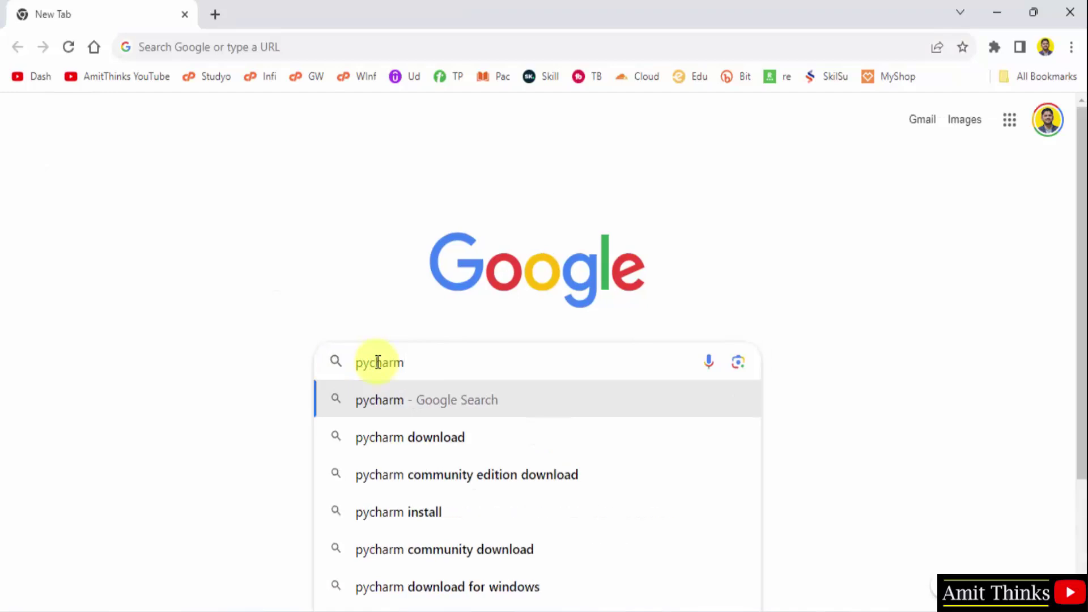
{"action": "key", "text": "Return"}
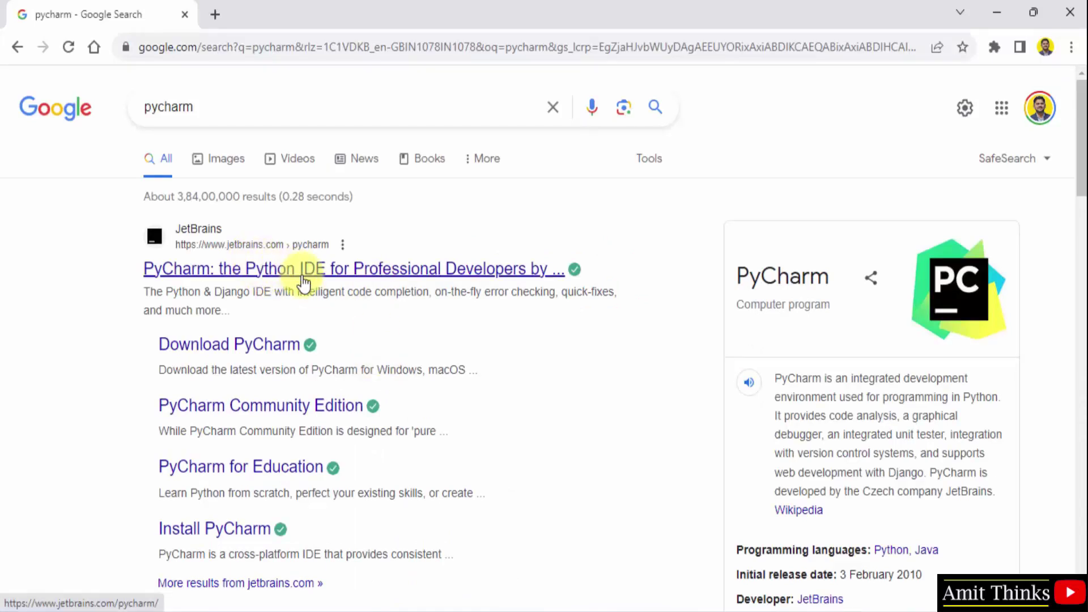
{"action": "left_click", "coordinate": [334, 273]}
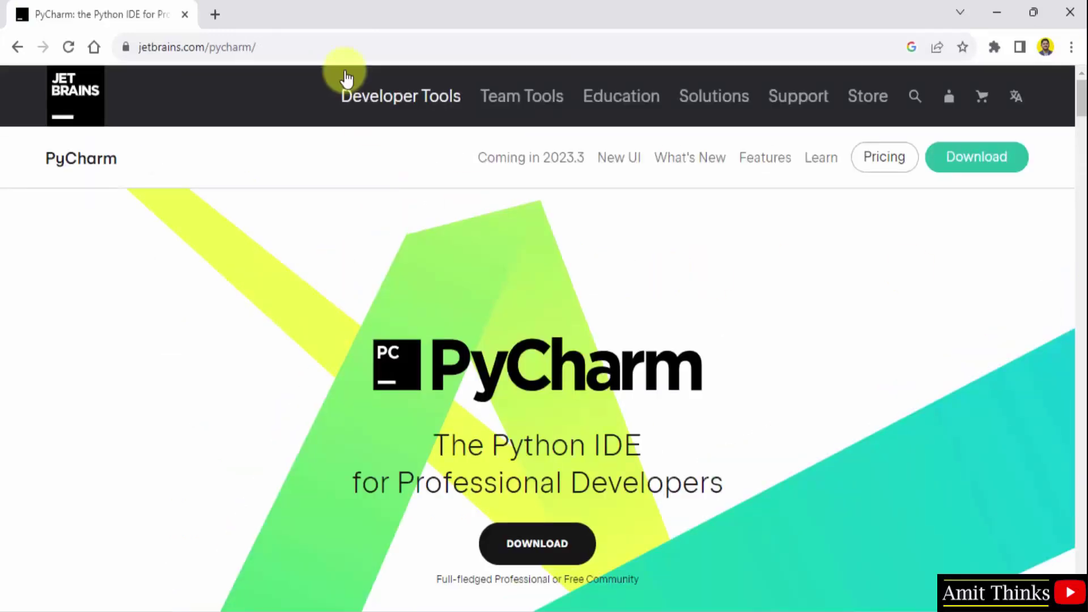
{"action": "left_click", "coordinate": [344, 49]}
{"action": "left_click", "coordinate": [606, 246]}
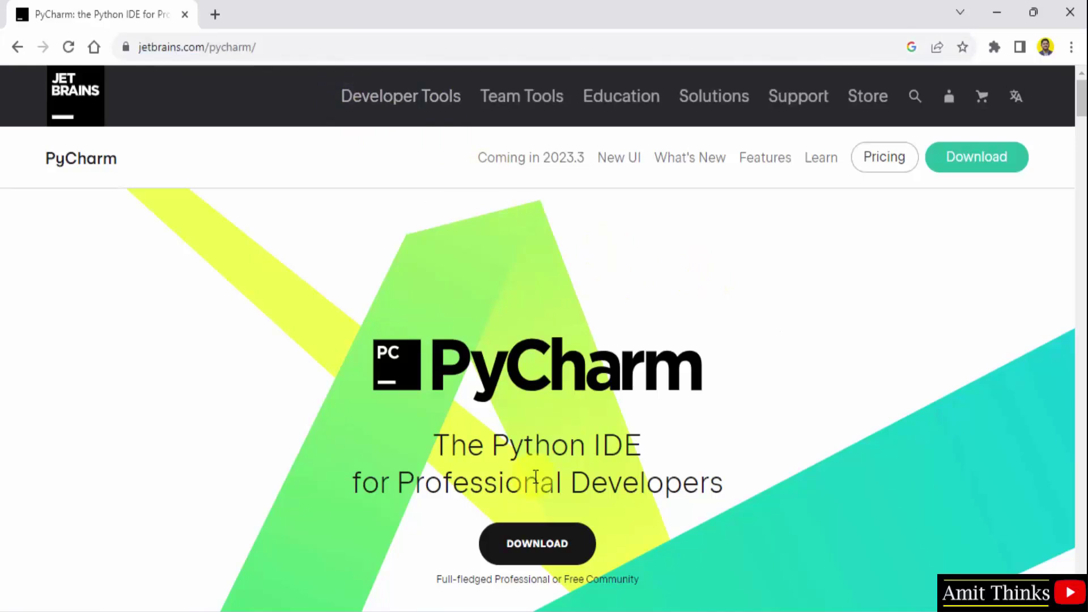
Step: Download the Windows .exe installer of the free PyCharm Community Edition from the JetBrains download page
{"action": "left_click", "coordinate": [971, 168]}
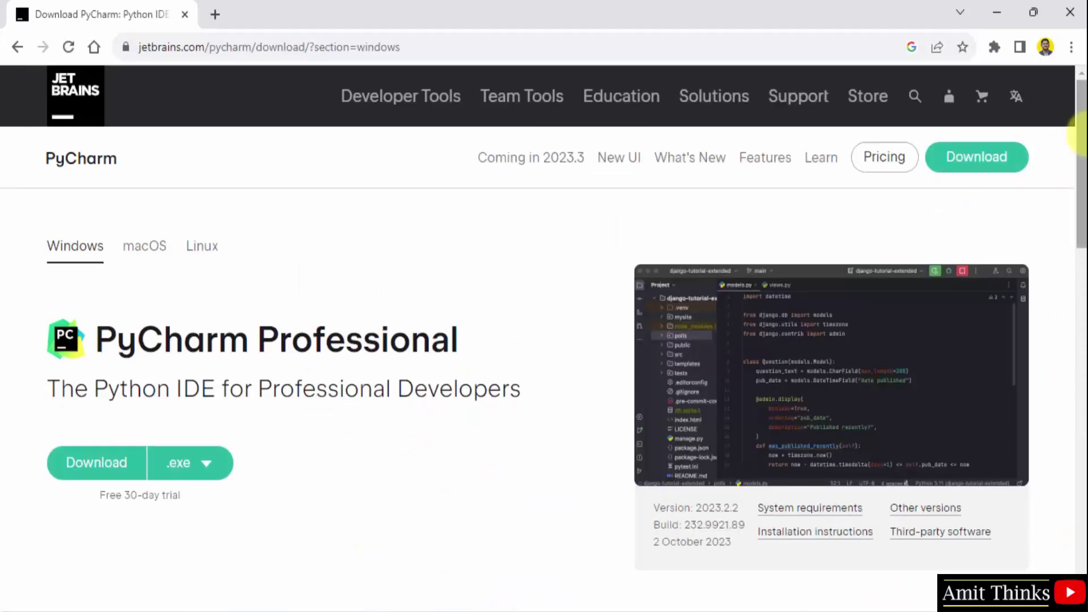
{"action": "triple_click", "coordinate": [335, 341]}
{"action": "left_click", "coordinate": [471, 412]}
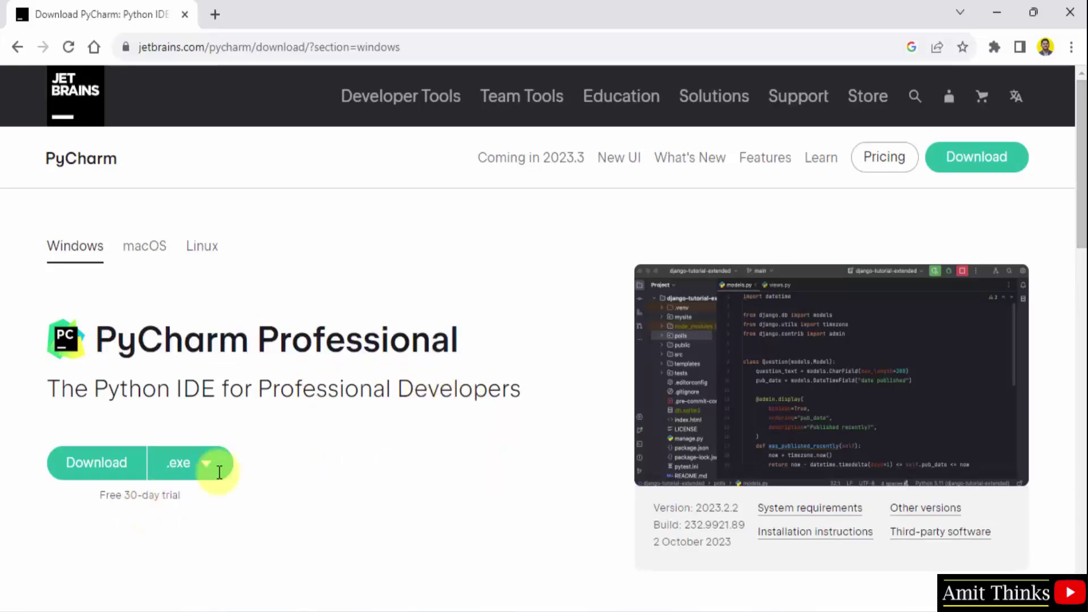
{"action": "left_click_drag", "start_coordinate": [1079, 224], "coordinate": [1077, 370]}
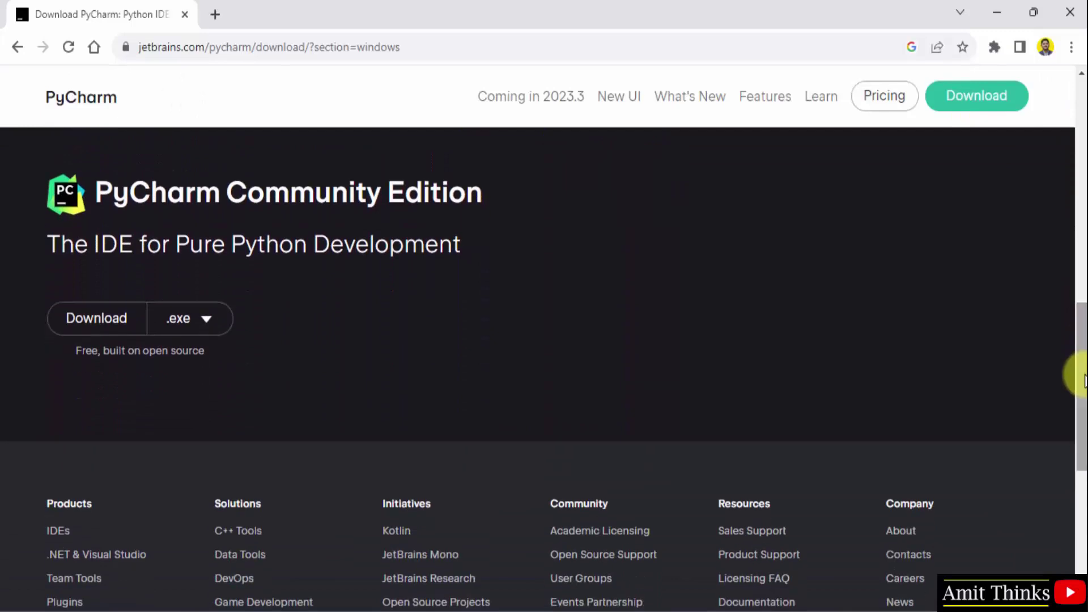
{"action": "triple_click", "coordinate": [293, 187]}
{"action": "left_click", "coordinate": [309, 195]}
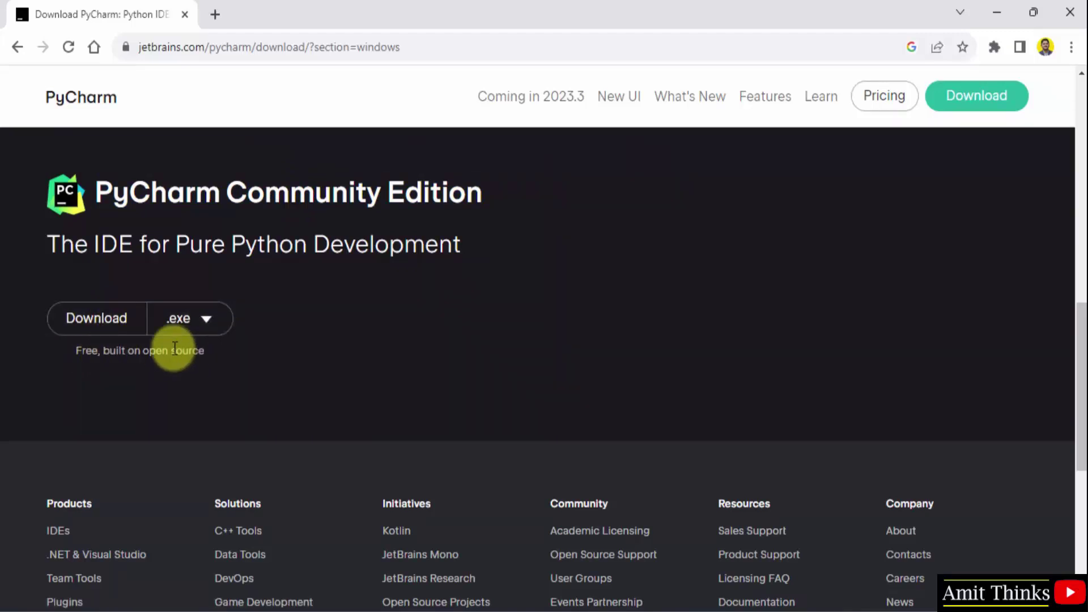
{"action": "left_click", "coordinate": [94, 320]}
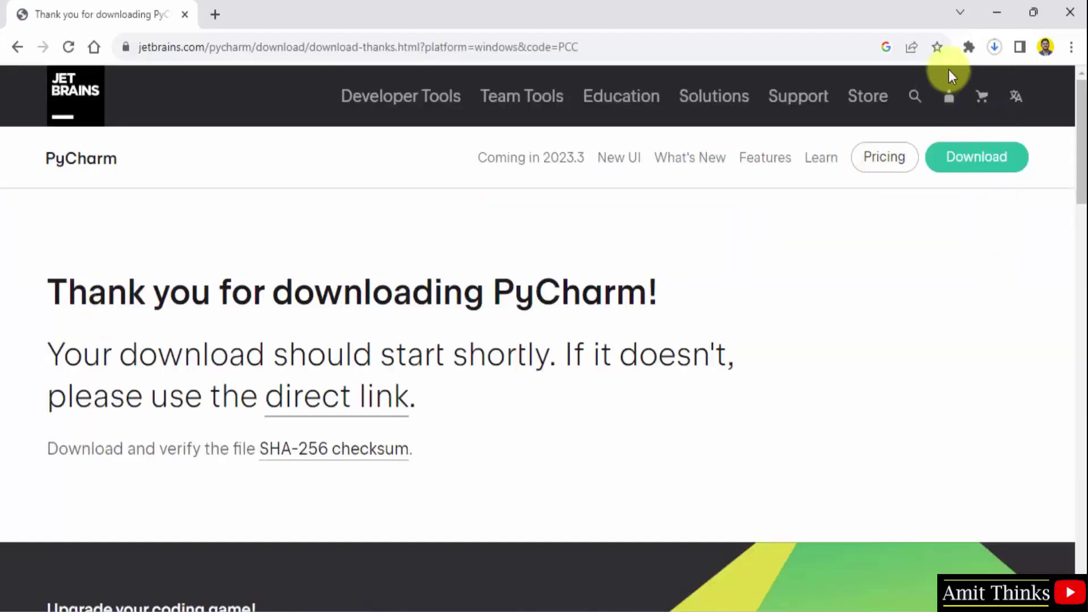
Step: Run the downloaded pycharm-community-2023.2.2.exe installer and minimize the browser window
{"action": "left_click", "coordinate": [994, 48]}
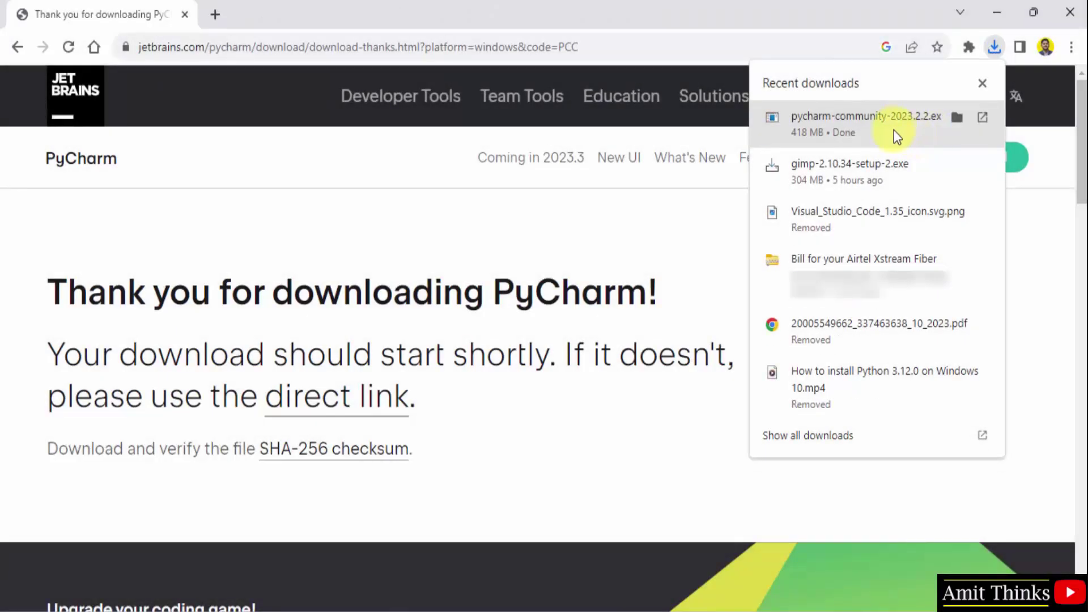
{"action": "right_click", "coordinate": [894, 131]}
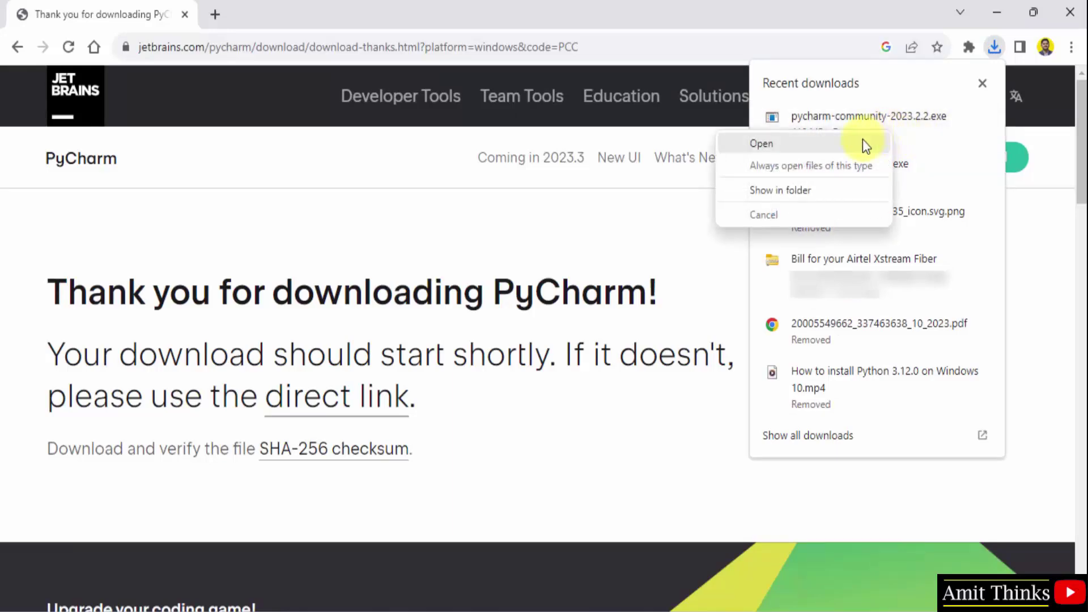
{"action": "left_click", "coordinate": [862, 142]}
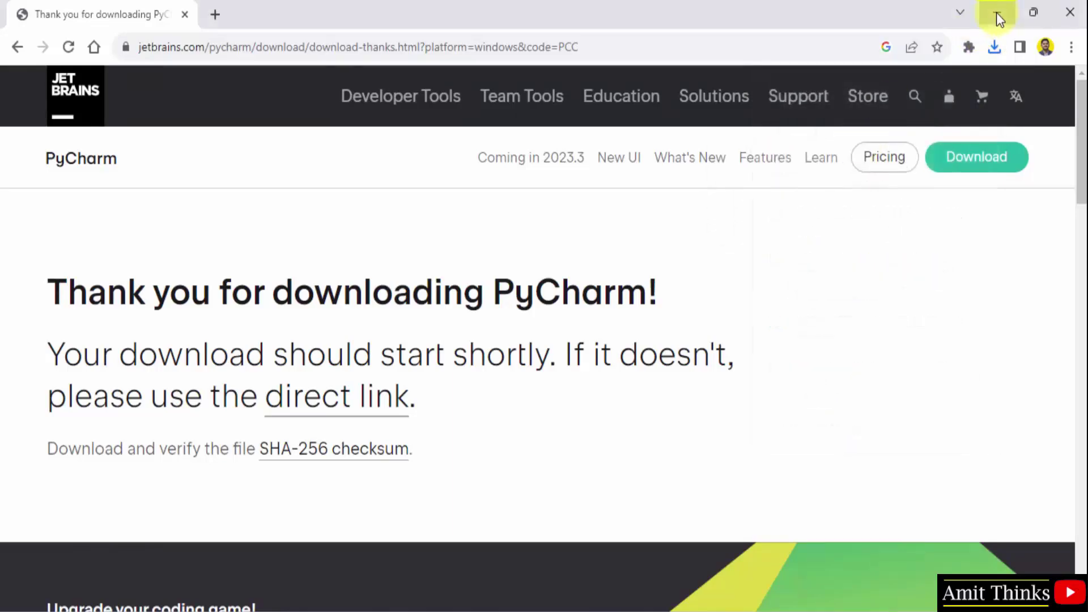
{"action": "left_click", "coordinate": [996, 13]}
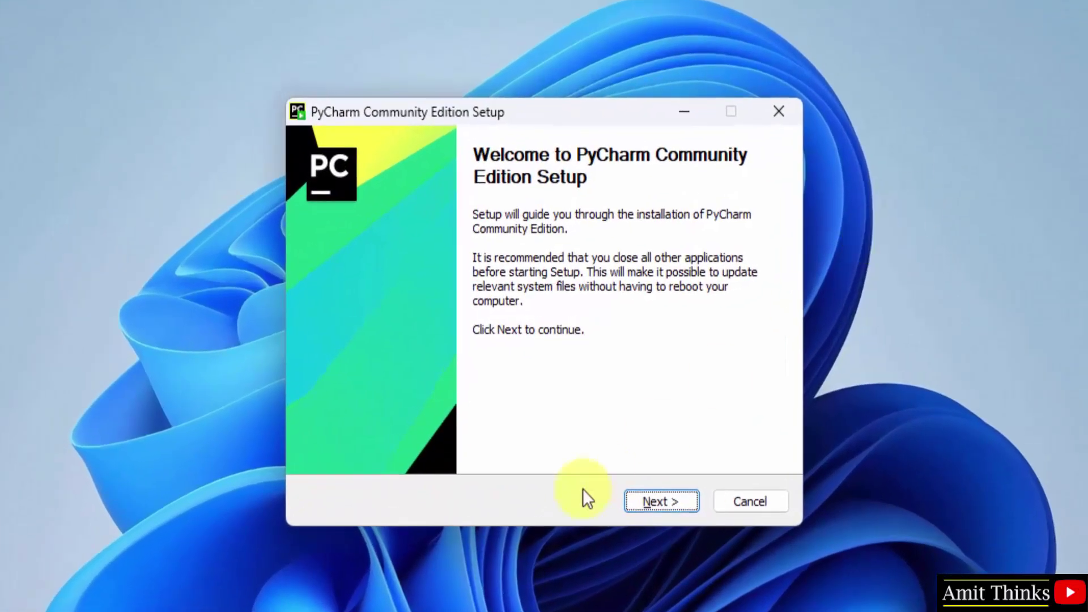
Step: Begin the PyCharm Community Edition setup and accept the default destination folder
{"action": "left_click", "coordinate": [662, 502]}
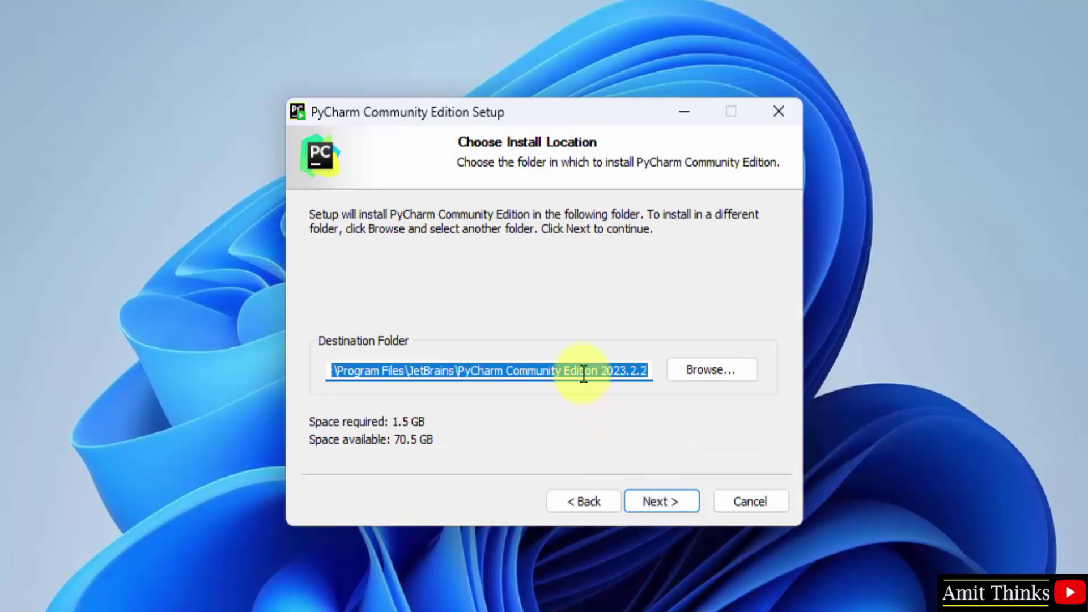
{"action": "left_click", "coordinate": [462, 370]}
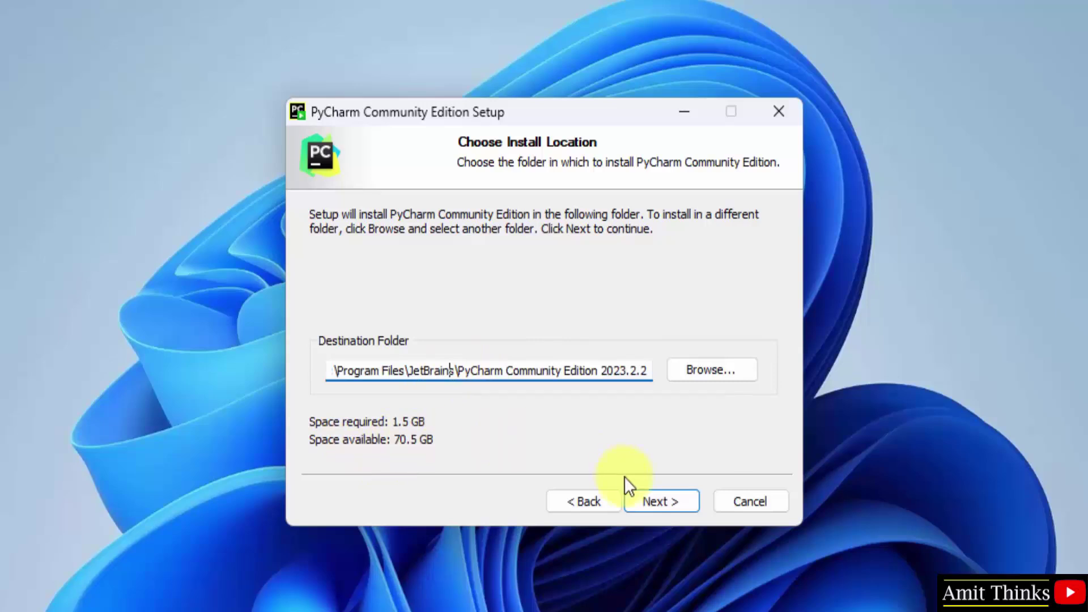
{"action": "left_click", "coordinate": [665, 503]}
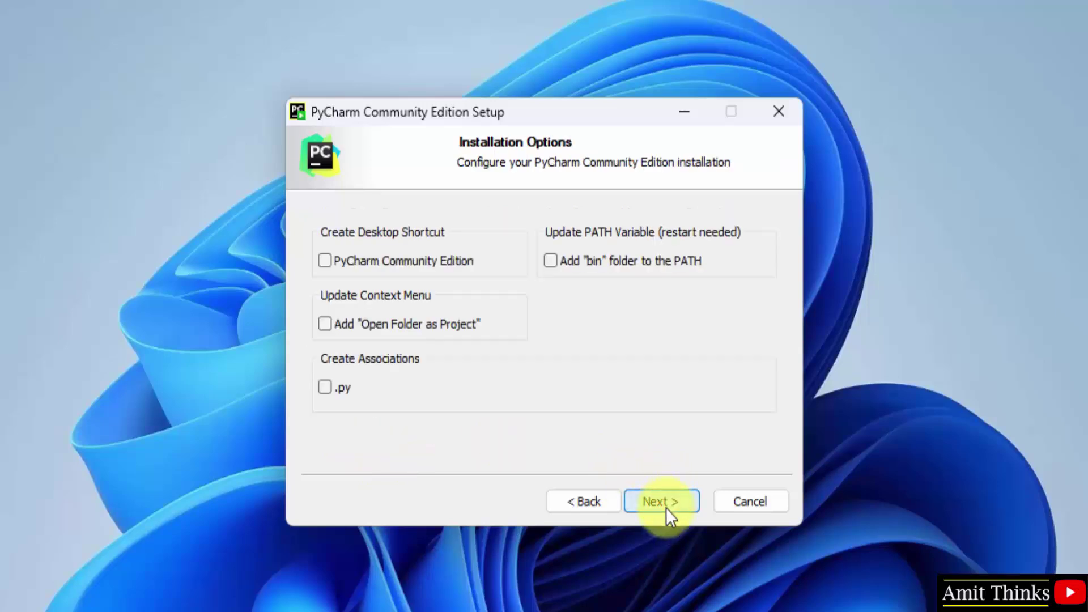
Step: Install PyCharm with a desktop shortcut and the "Open Folder as Project" context menu option, and close the setup once it completes
{"action": "left_click", "coordinate": [402, 259]}
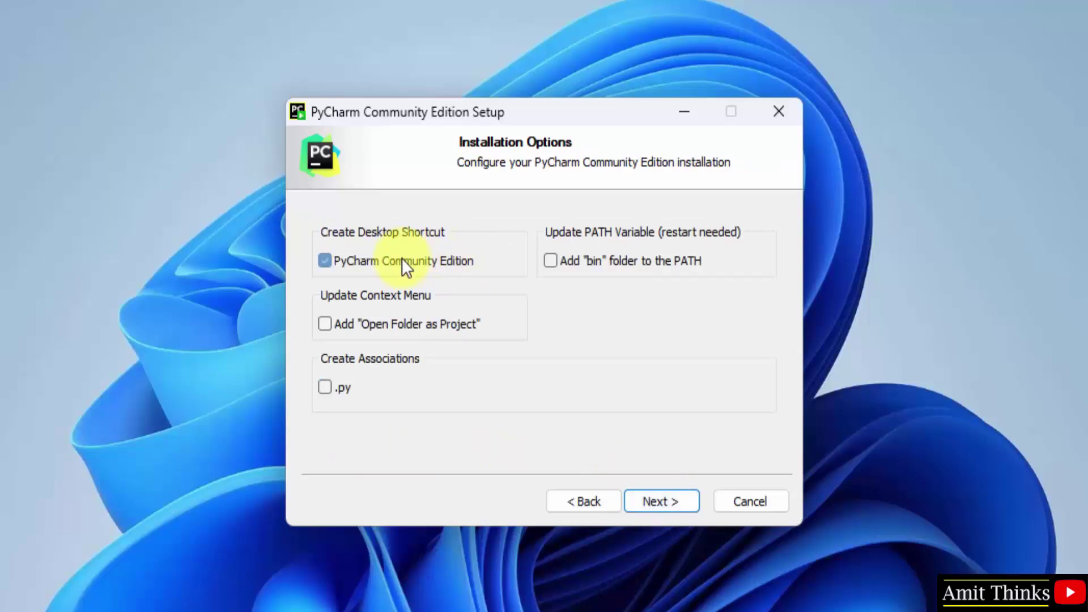
{"action": "left_click", "coordinate": [363, 327]}
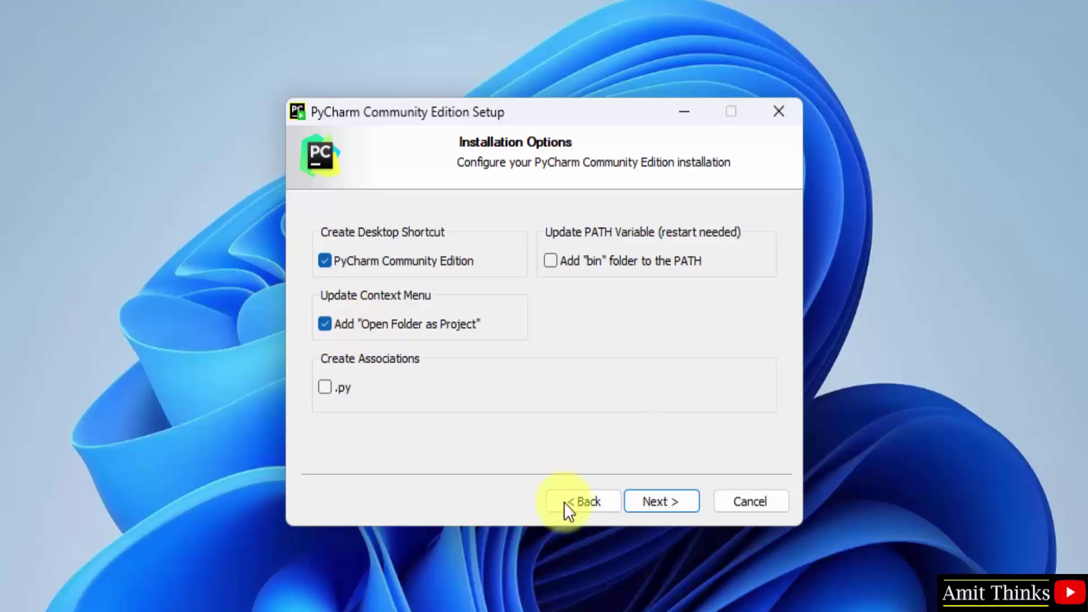
{"action": "left_click", "coordinate": [670, 503]}
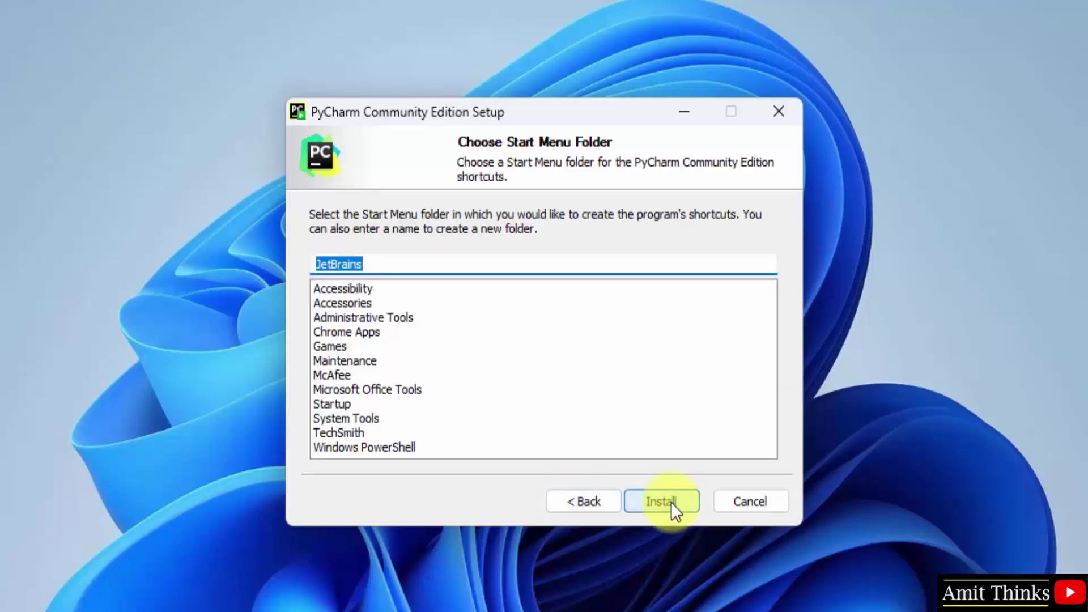
{"action": "left_click", "coordinate": [673, 502]}
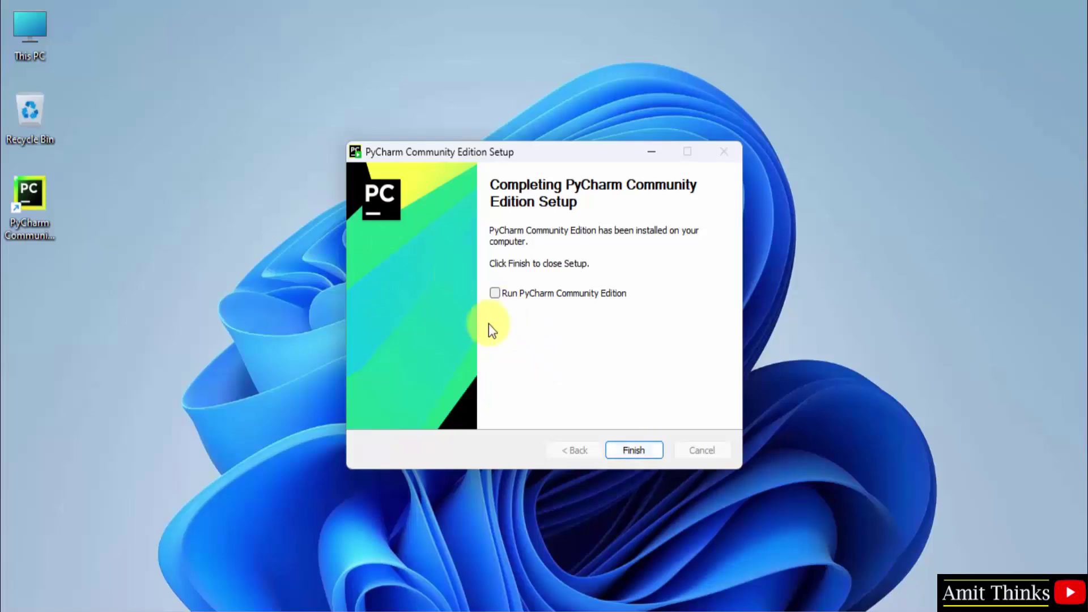
{"action": "left_click", "coordinate": [651, 451]}
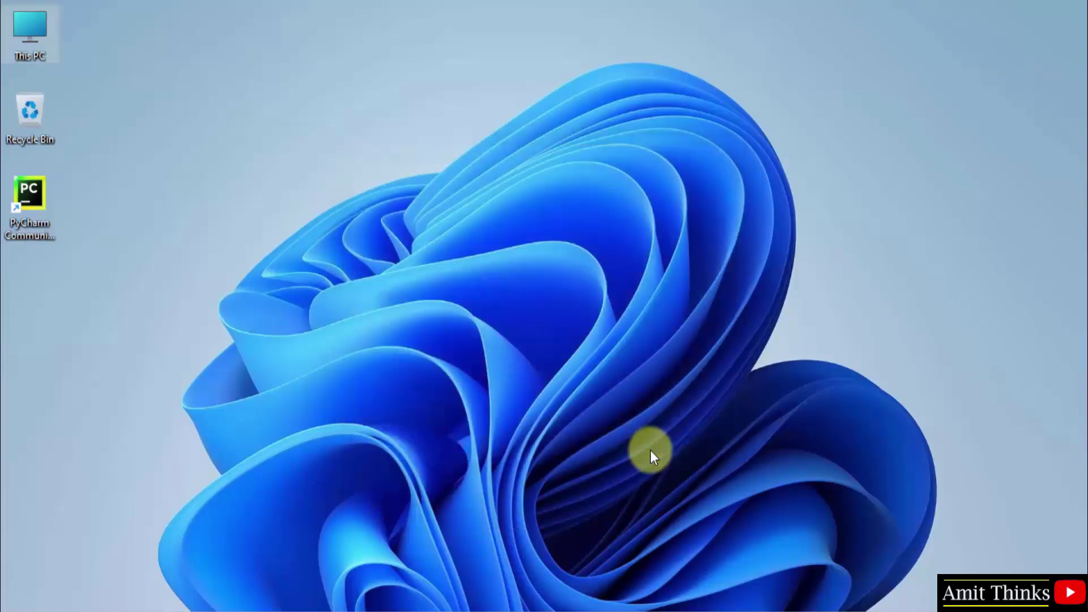
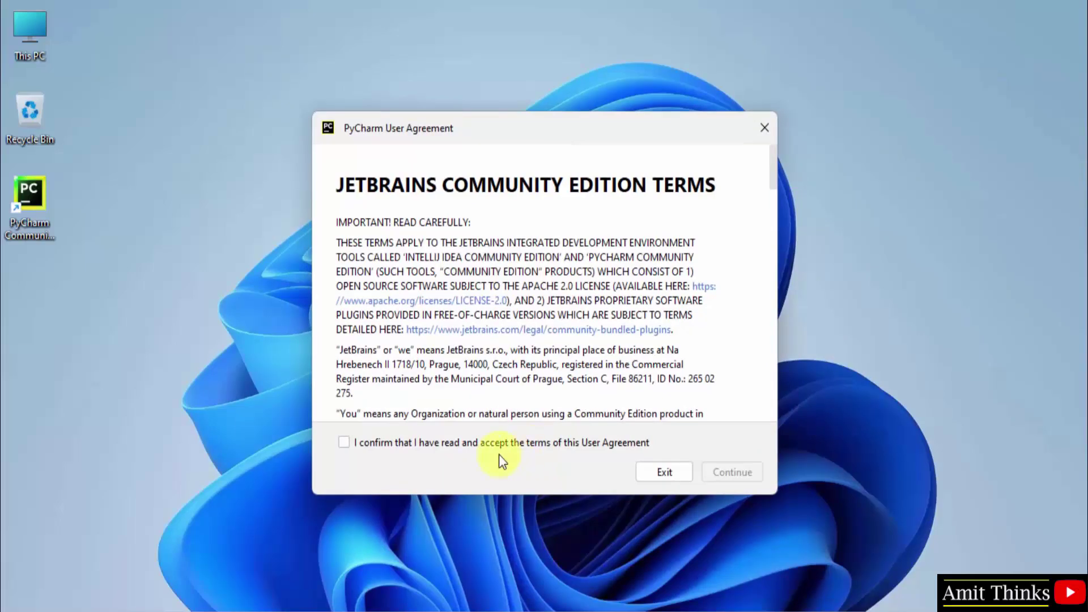
Step: Accept the PyCharm User Agreement and agree to send anonymous statistics
{"action": "left_click", "coordinate": [435, 447]}
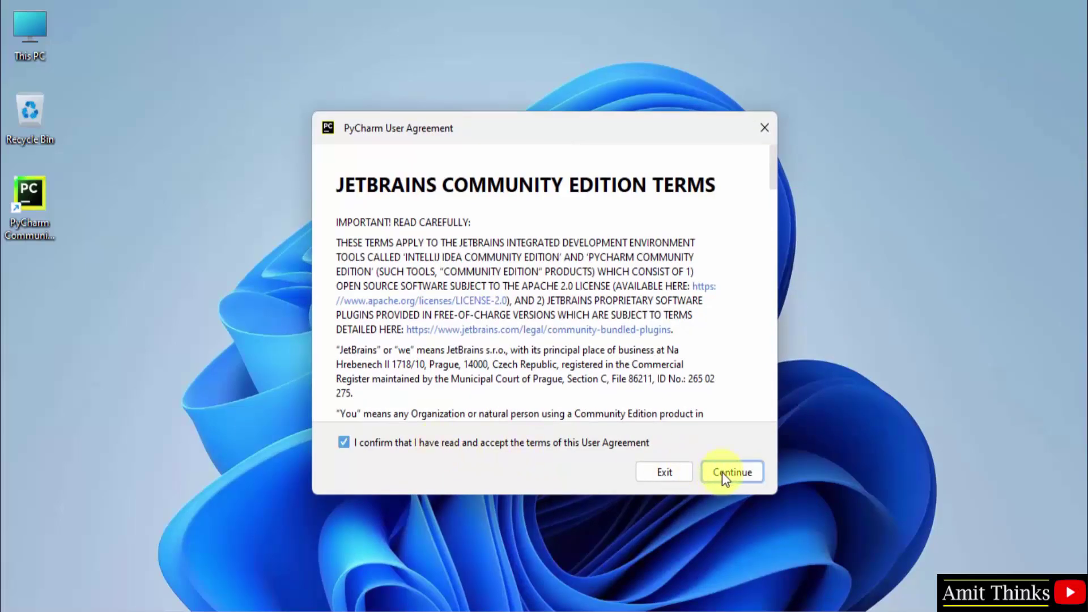
{"action": "left_click", "coordinate": [722, 471]}
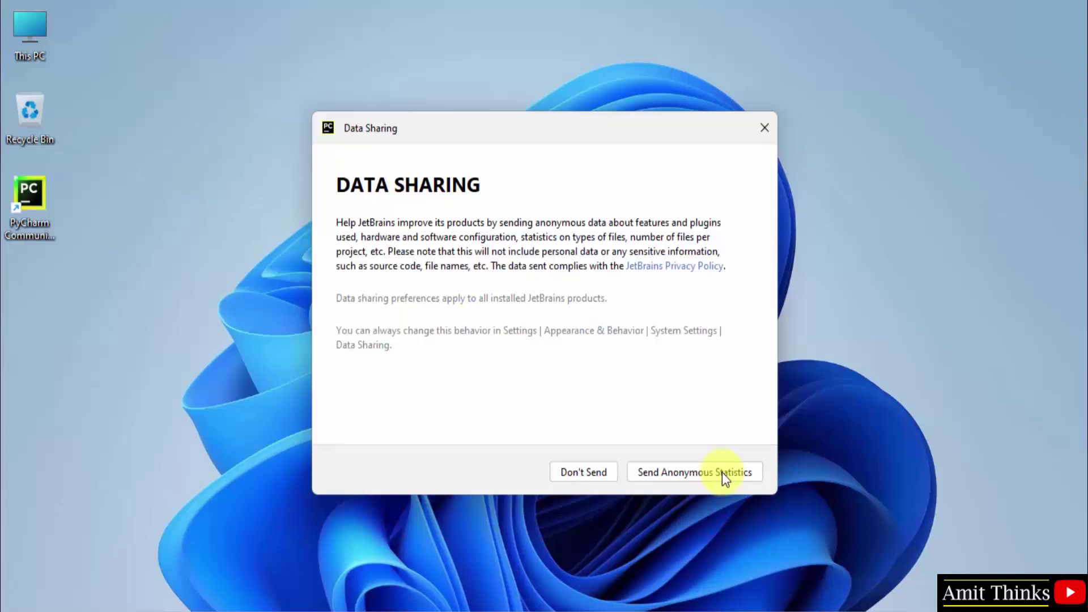
{"action": "left_click", "coordinate": [685, 471]}
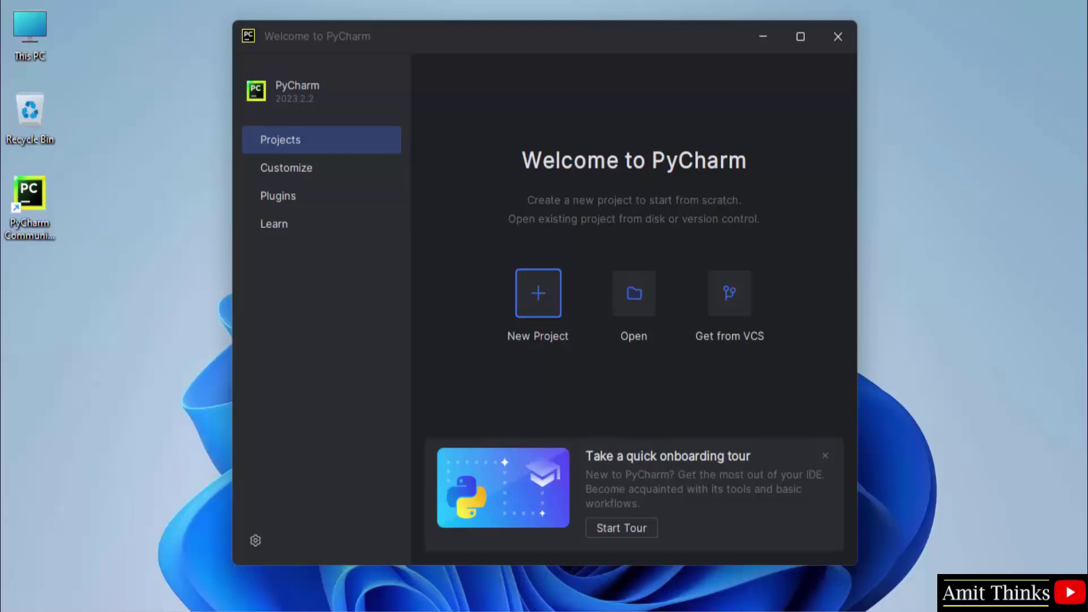
Step: Change PyCharm's color theme to Light in the customization settings
{"action": "left_click", "coordinate": [352, 168]}
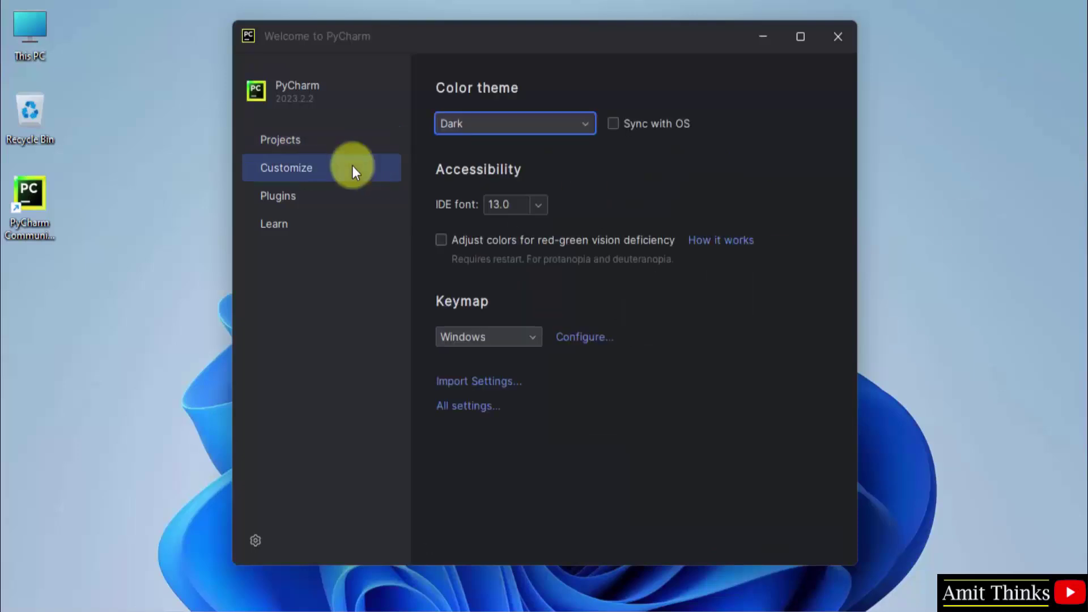
{"action": "left_click", "coordinate": [571, 128]}
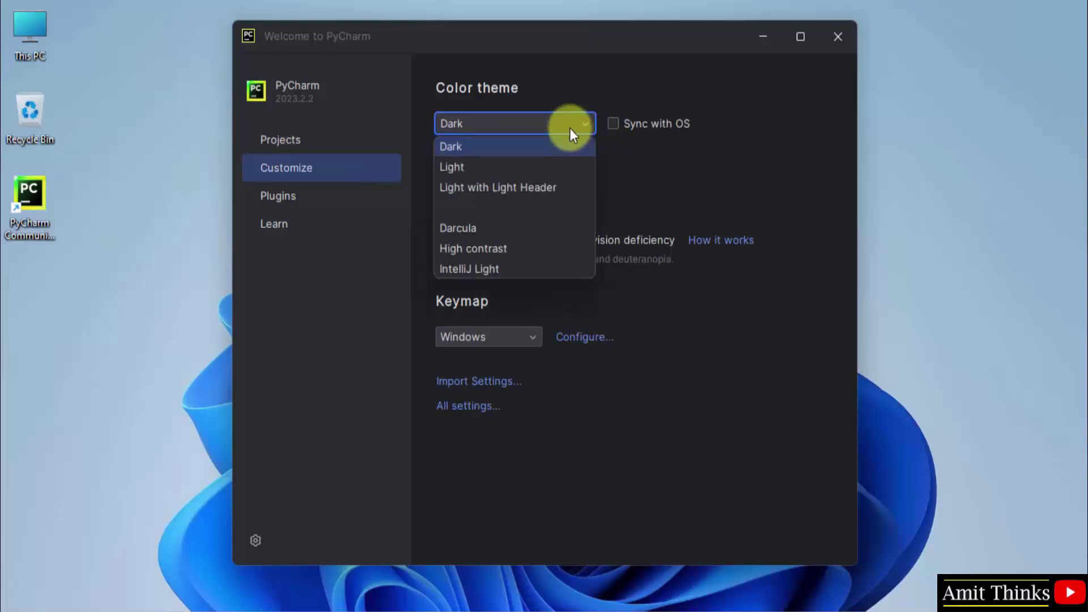
{"action": "left_click", "coordinate": [516, 168]}
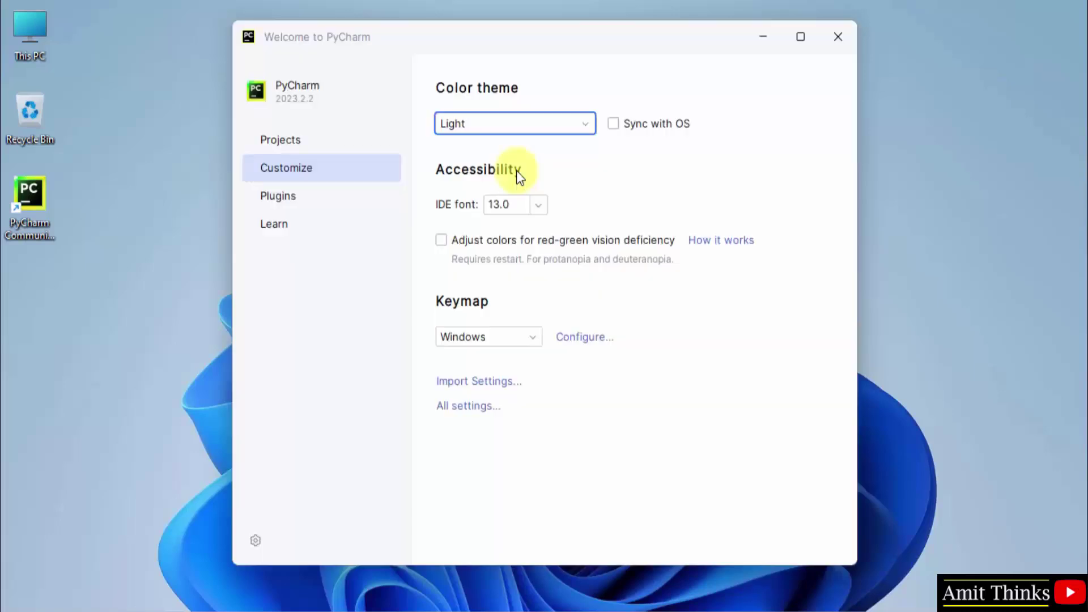
Step: Start a new project and change the project folder name in its location path to "AmitProject"
{"action": "left_click", "coordinate": [319, 145]}
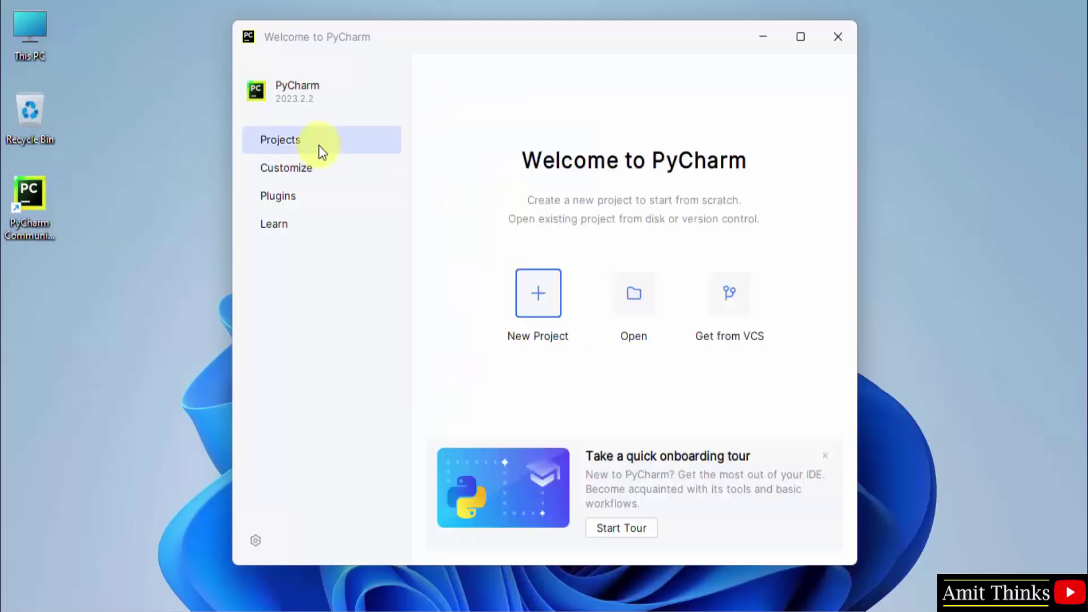
{"action": "left_click", "coordinate": [537, 294]}
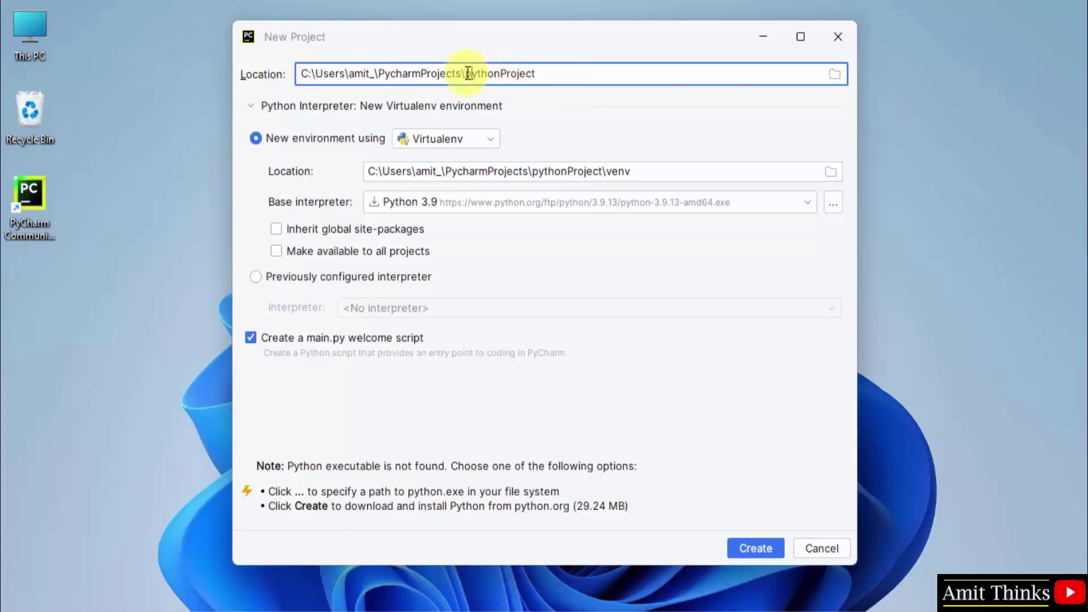
{"action": "key", "text": "BackSpace"}
{"action": "key", "text": "BackSpace"}
{"action": "key", "text": "BackSpace"}
{"action": "key", "text": "BackSpace"}
{"action": "key", "text": "BackSpace"}
{"action": "key", "text": "BackSpace"}
{"action": "key", "text": "BackSpace"}
{"action": "key", "text": "BackSpace"}
{"action": "key", "text": "BackSpace"}
{"action": "key", "text": "BackSpace"}
{"action": "key", "text": "BackSpace"}
{"action": "key", "text": "BackSpace"}
{"action": "key", "text": "BackSpace"}
{"action": "type", "text": "AmitProje"}
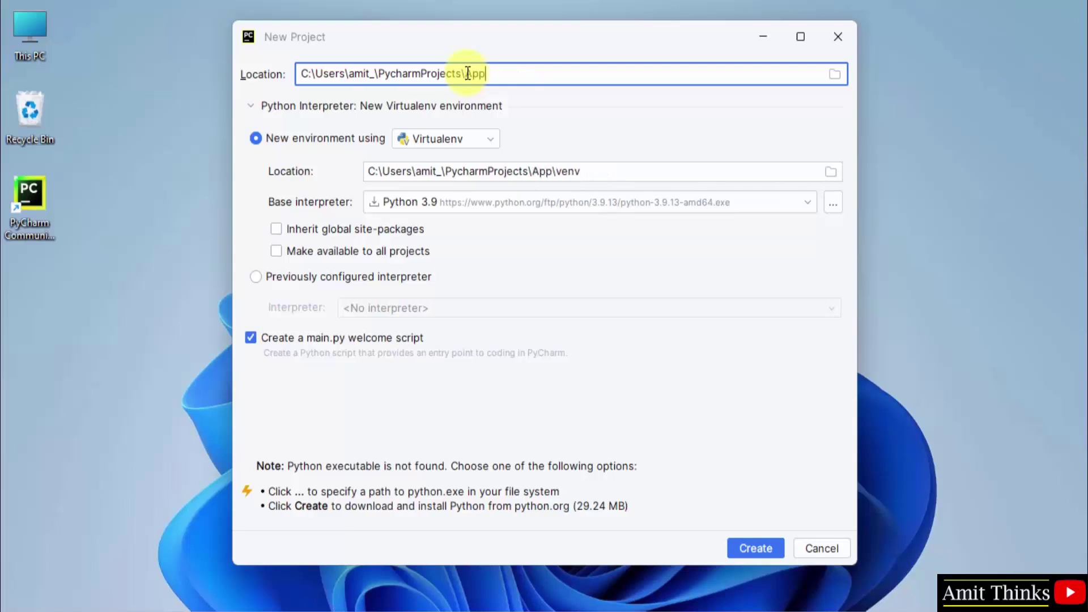
{"action": "type", "text": "ct"}
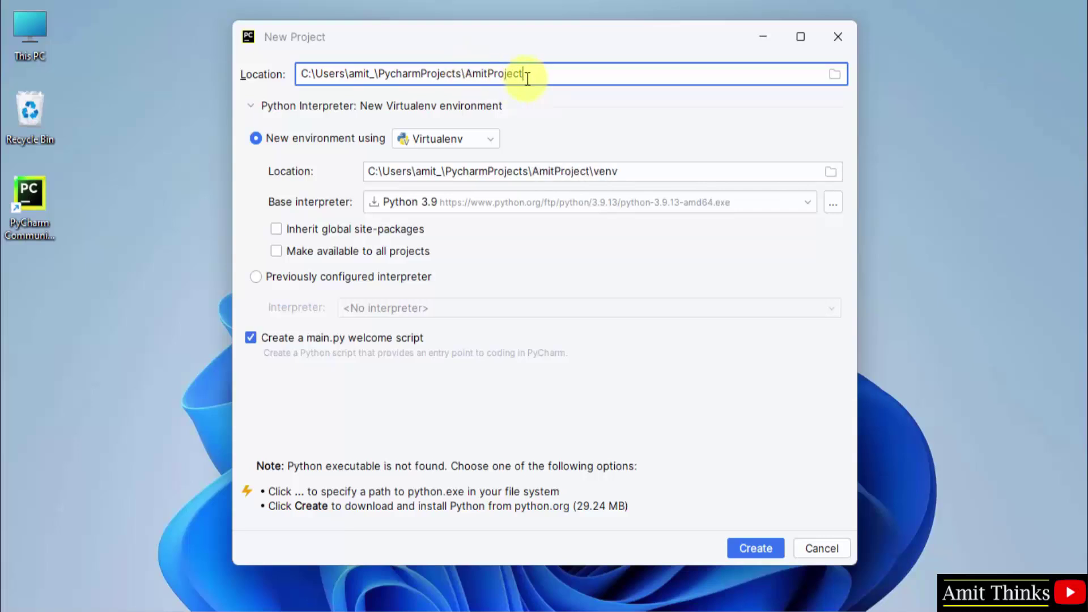
{"action": "left_click", "coordinate": [444, 144]}
{"action": "left_click", "coordinate": [444, 144]}
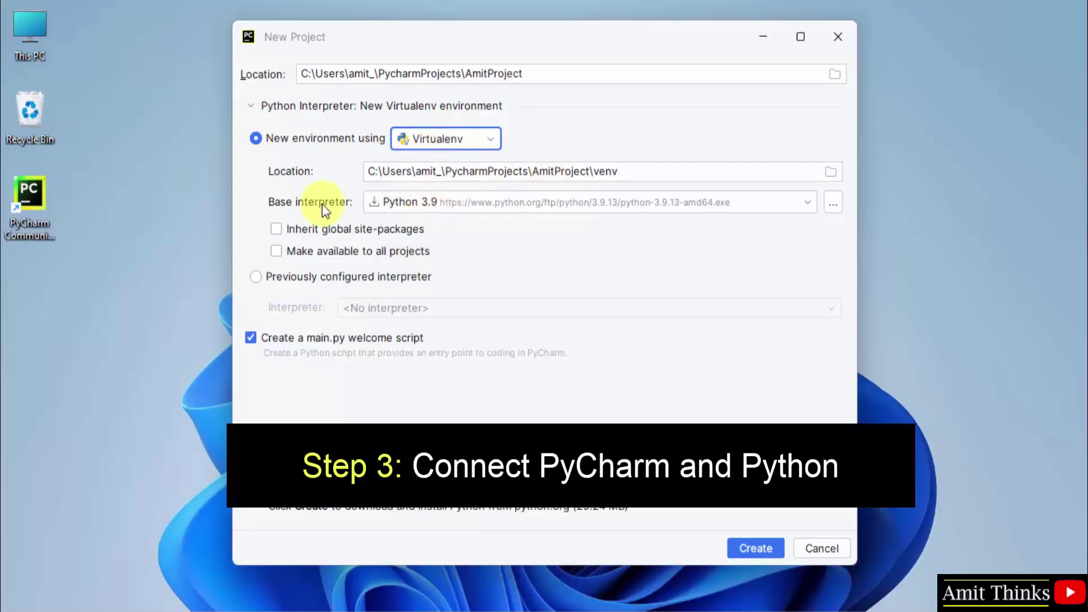
{"action": "left_click", "coordinate": [463, 208]}
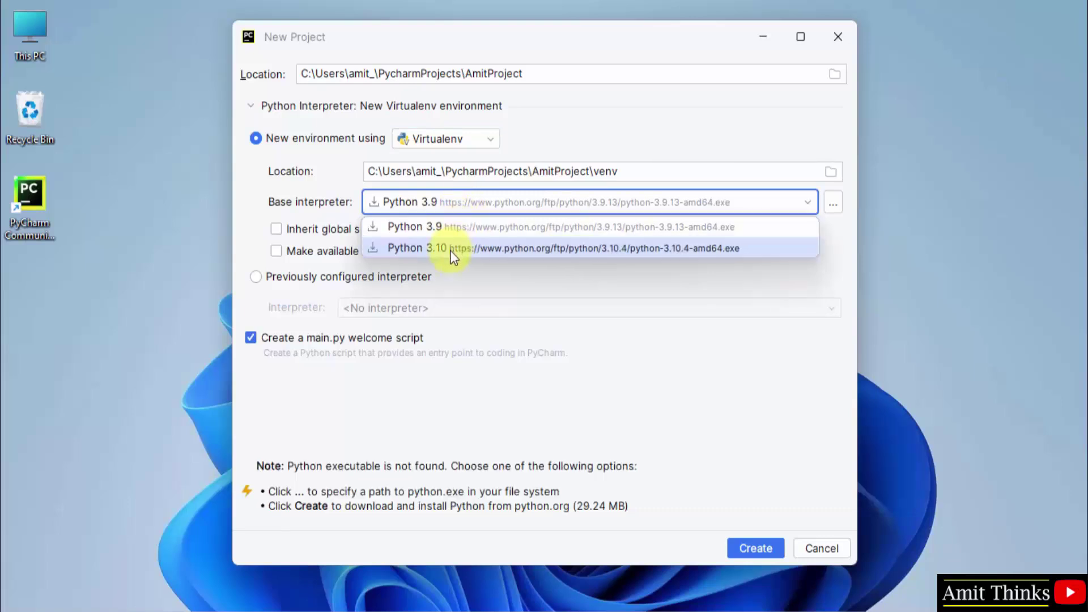
{"action": "left_click", "coordinate": [665, 271]}
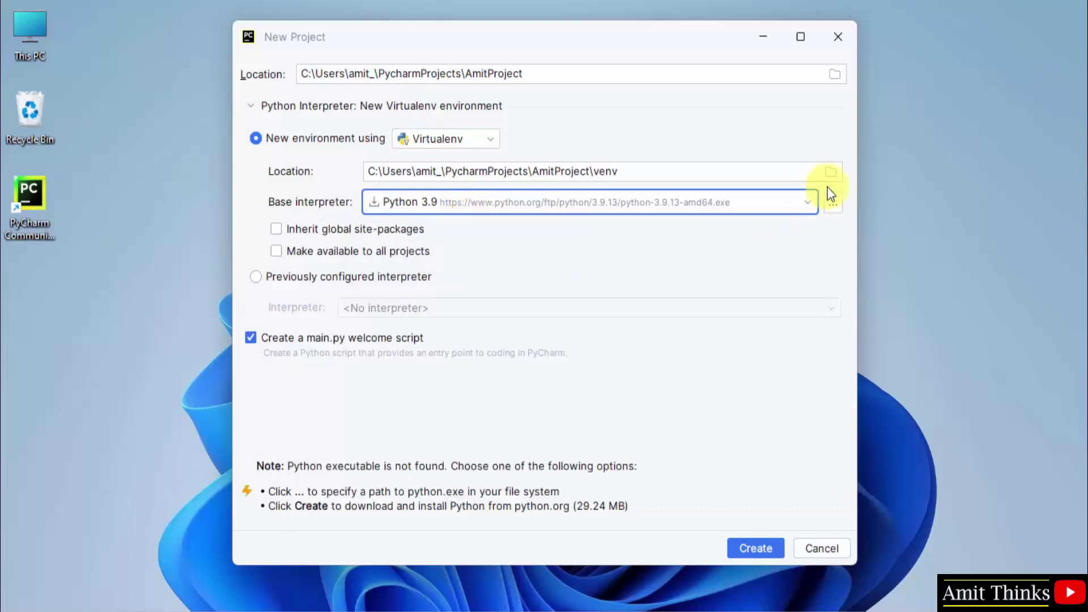
Step: Set the new environment's base interpreter to C:\Program Files\Python312\python.exe
{"action": "left_click", "coordinate": [834, 203]}
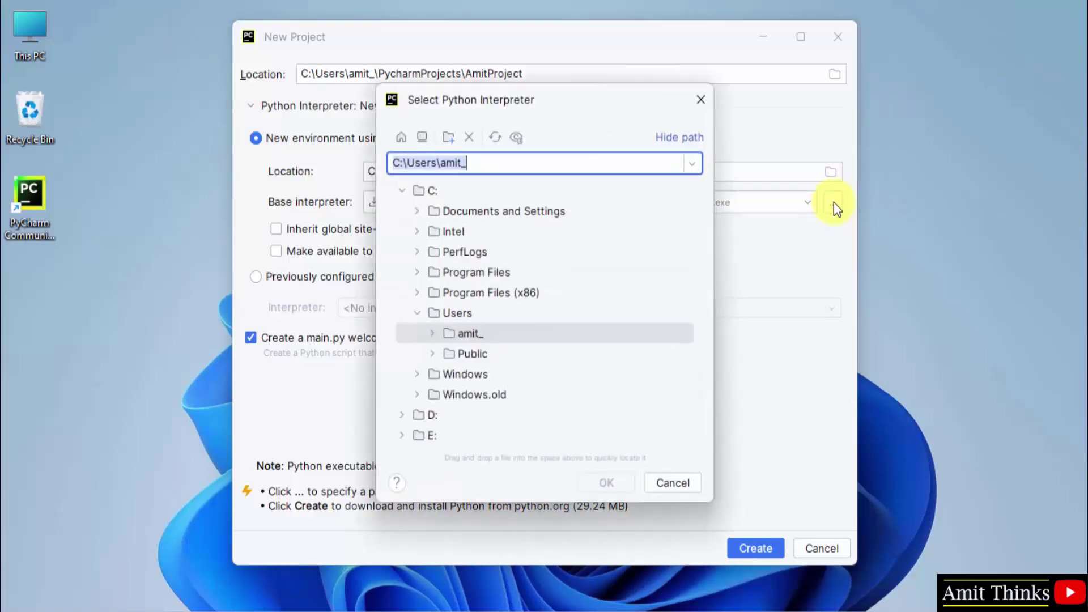
{"action": "left_click", "coordinate": [472, 278]}
{"action": "left_click", "coordinate": [417, 272]}
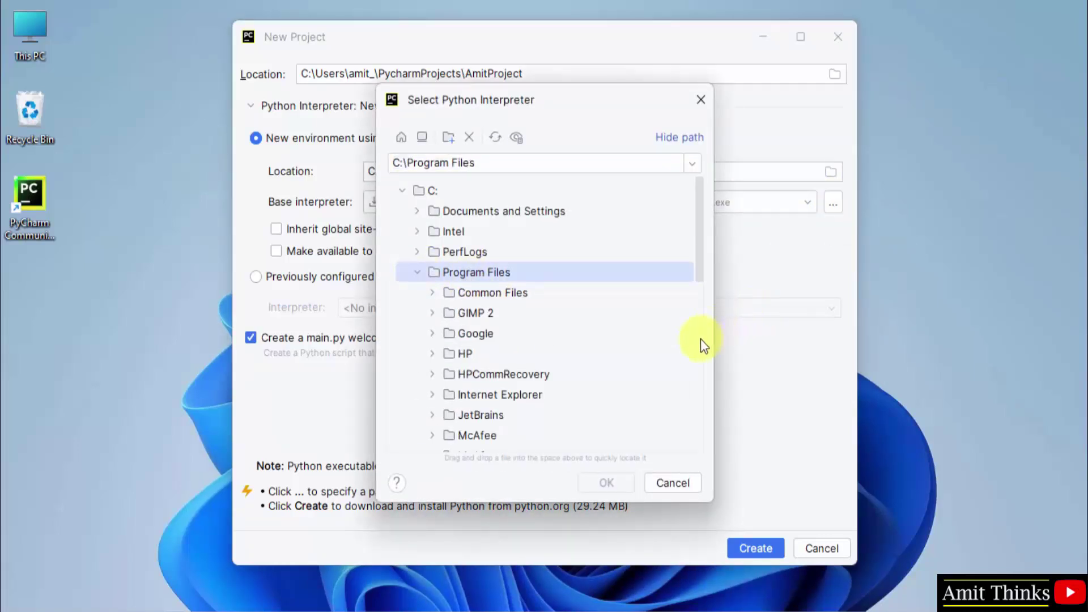
{"action": "scroll", "coordinate": [698, 341], "scroll_direction": "down", "scroll_amount": 5}
{"action": "left_click", "coordinate": [532, 324]}
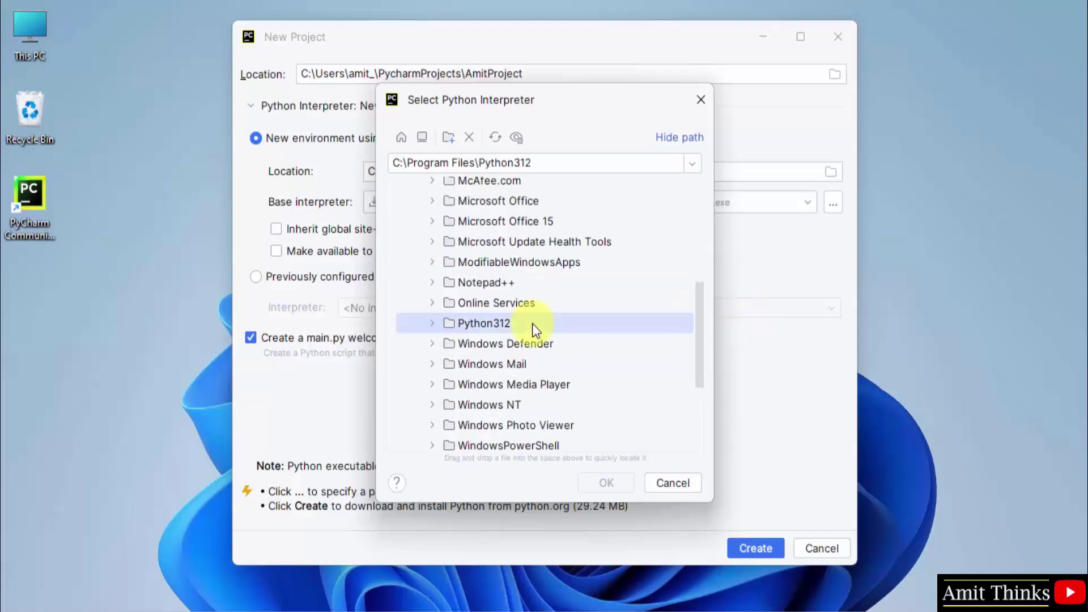
{"action": "left_click", "coordinate": [431, 324]}
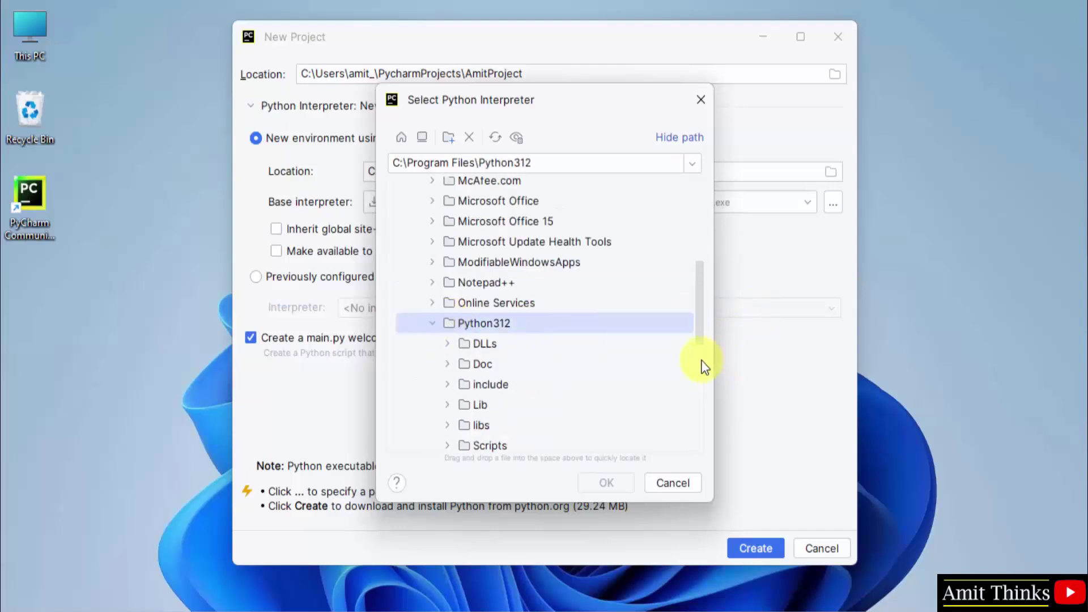
{"action": "scroll", "coordinate": [704, 367], "scroll_direction": "down", "scroll_amount": 5}
{"action": "scroll", "coordinate": [700, 345], "scroll_direction": "up", "scroll_amount": 3}
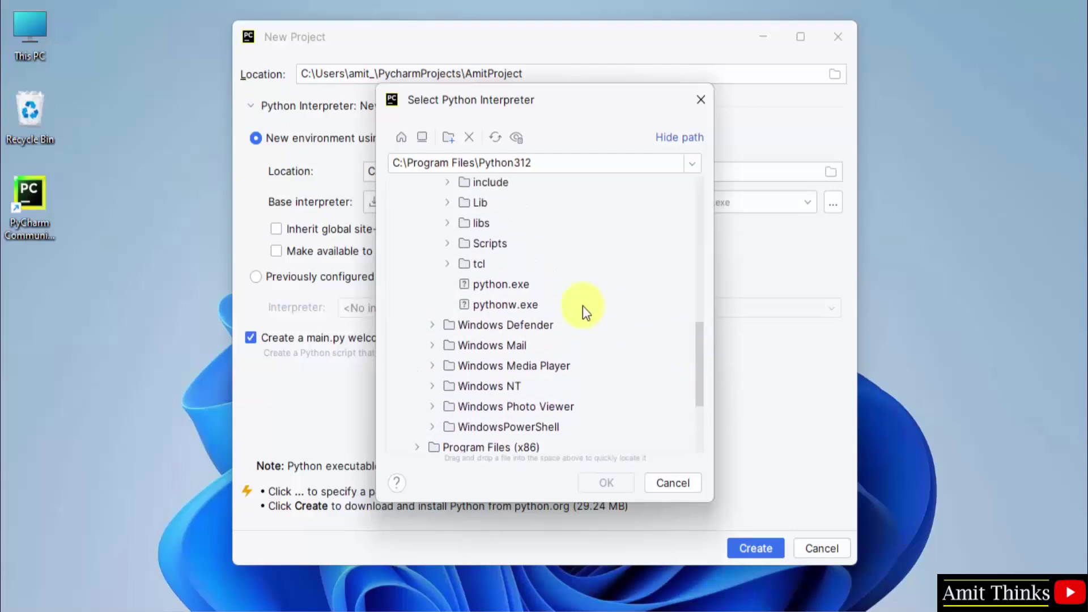
{"action": "left_click", "coordinate": [570, 290]}
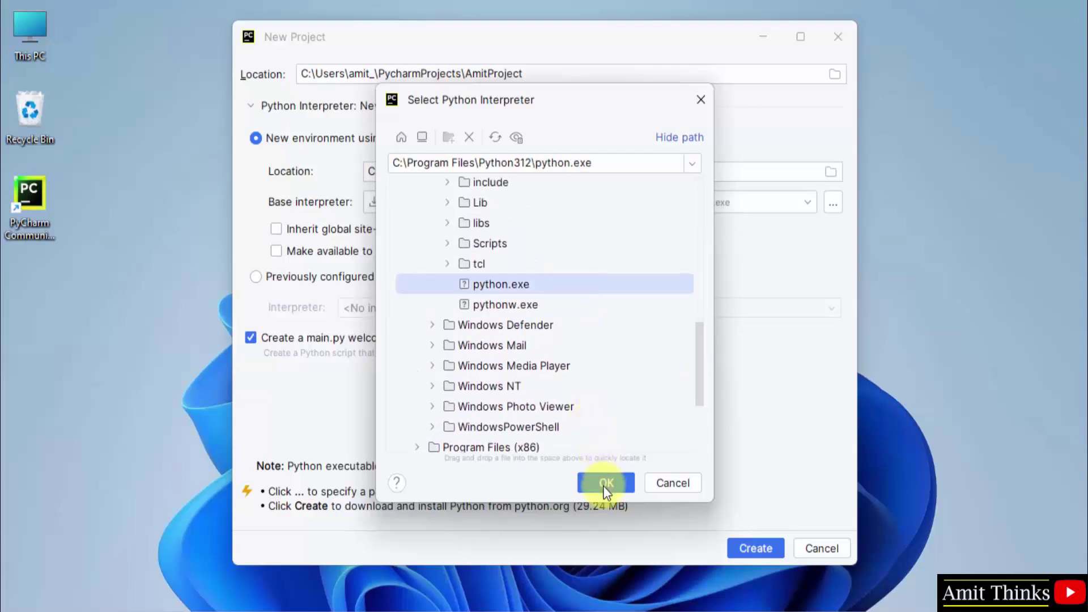
{"action": "left_click", "coordinate": [604, 483]}
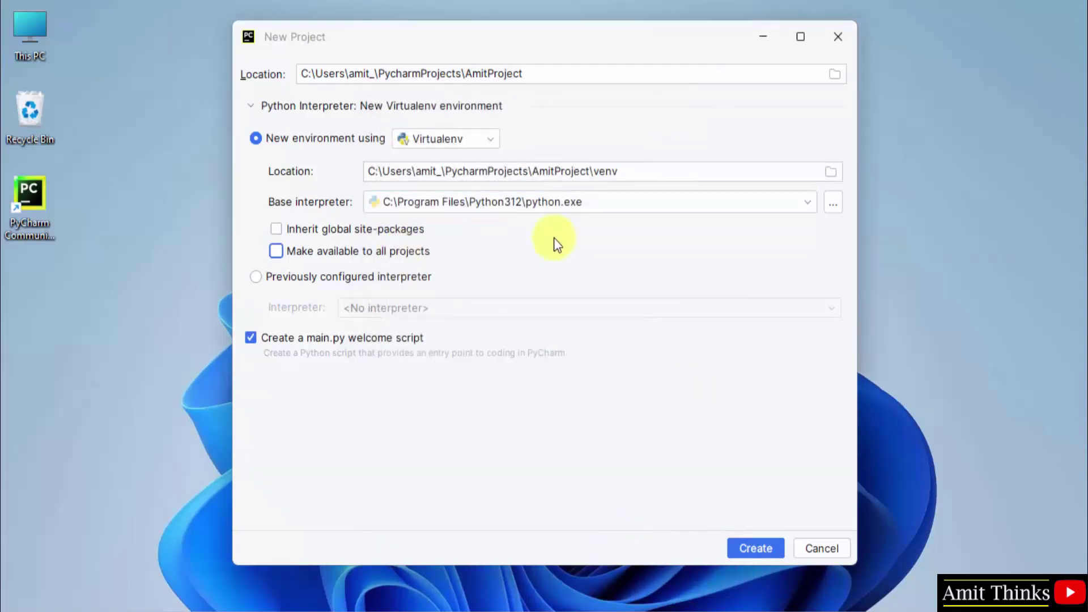
{"action": "left_click", "coordinate": [804, 204]}
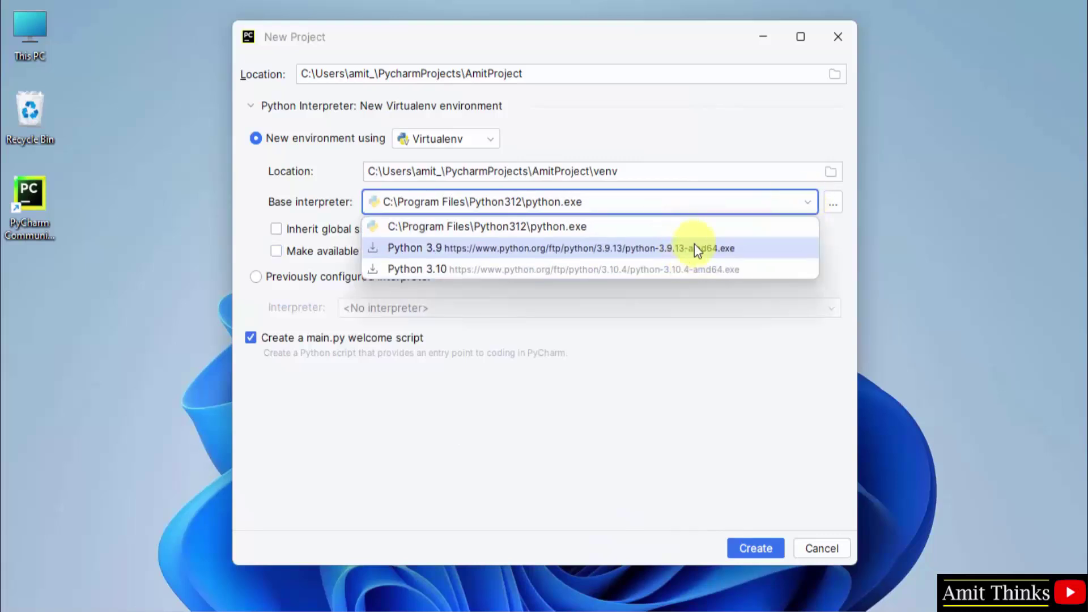
{"action": "left_click", "coordinate": [805, 255]}
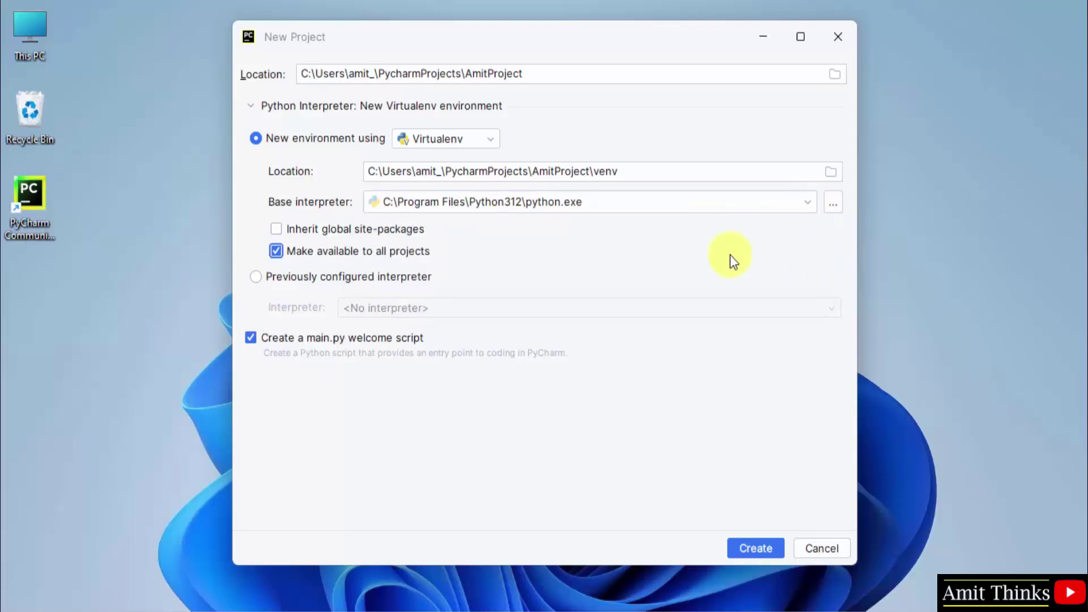
Step: Create the project with its environment available to all projects and without the main.py welcome script, and maximize the project window
{"action": "key", "text": "space"}
{"action": "left_click", "coordinate": [294, 336]}
{"action": "left_click", "coordinate": [758, 547]}
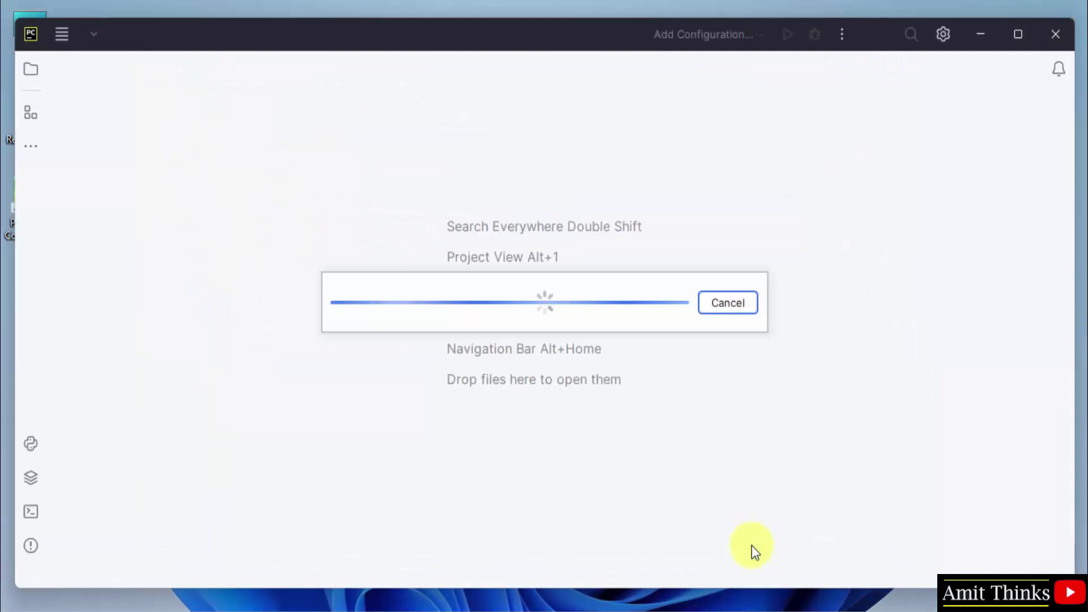
{"action": "left_click", "coordinate": [1028, 35]}
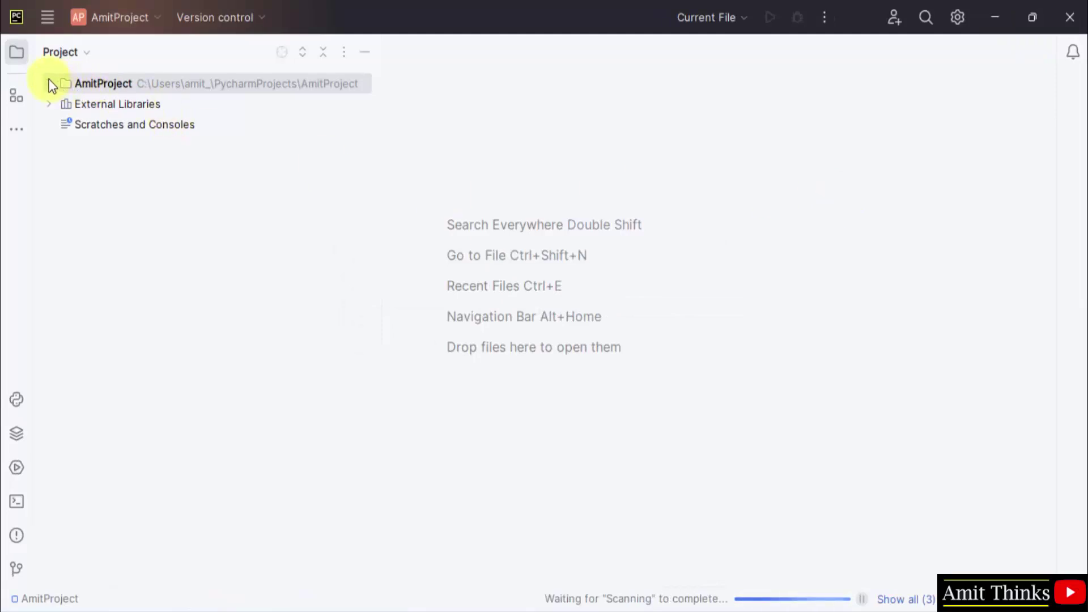
{"action": "left_click", "coordinate": [47, 22]}
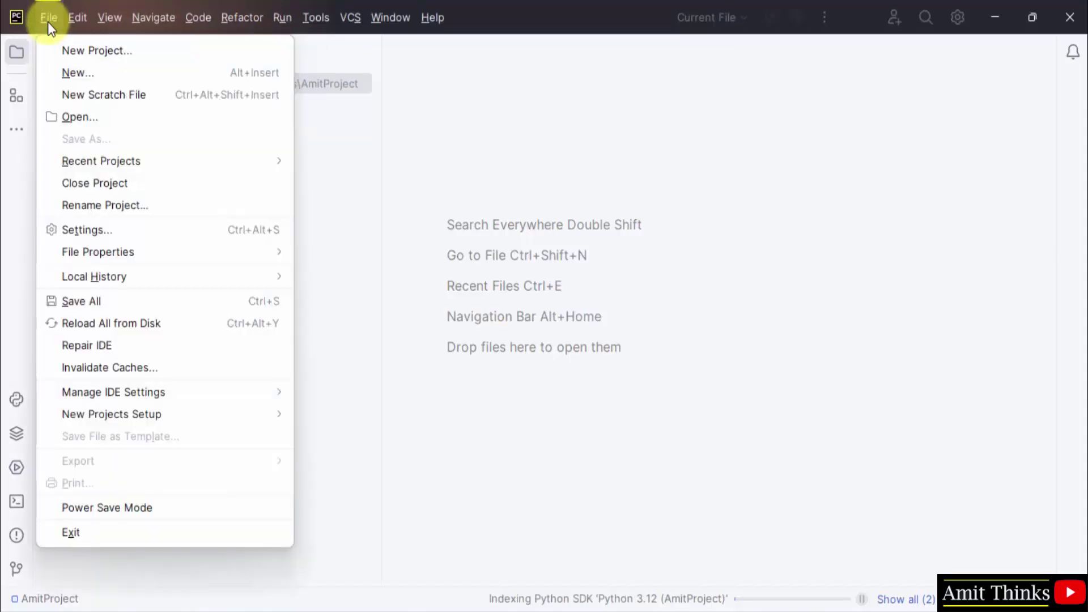
{"action": "left_click", "coordinate": [48, 22]}
{"action": "left_click", "coordinate": [260, 105]}
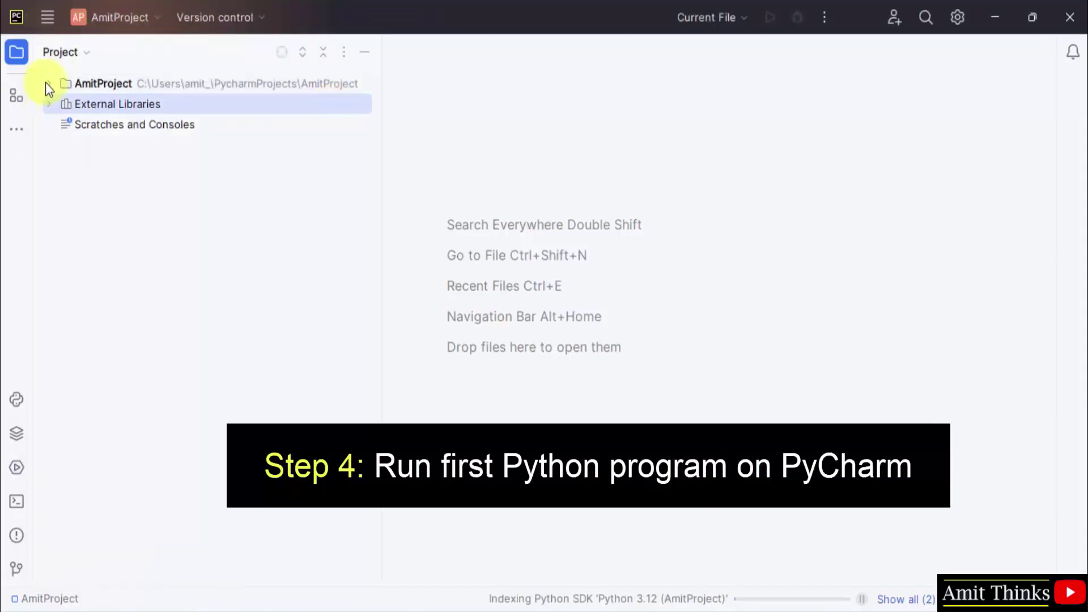
Step: Create a new Python file named "Demo" in the root folder of AmitProject
{"action": "left_click", "coordinate": [47, 84]}
{"action": "left_click", "coordinate": [100, 107]}
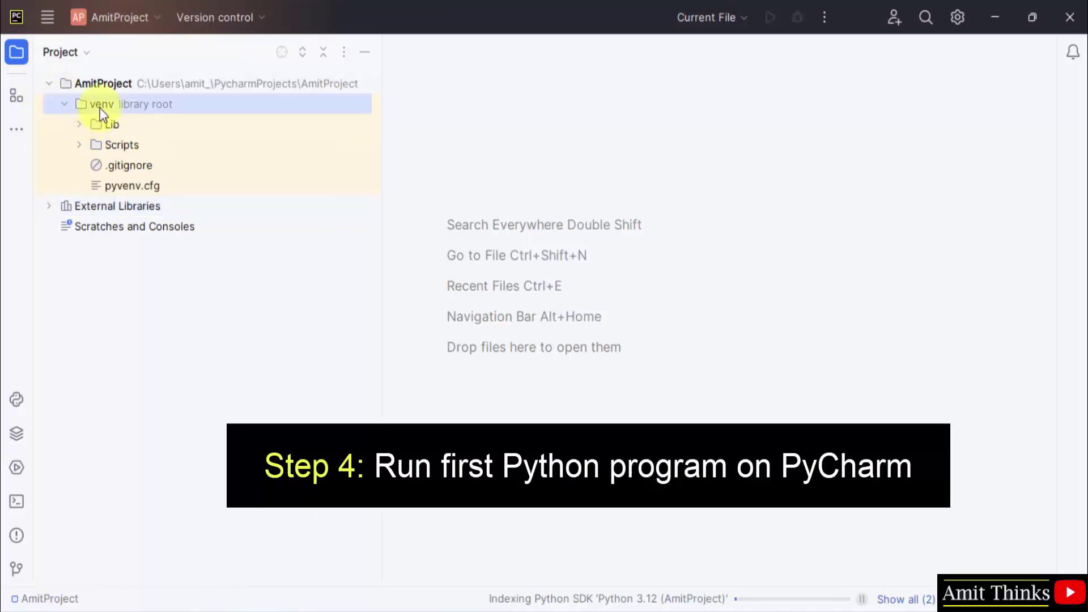
{"action": "left_click", "coordinate": [134, 83]}
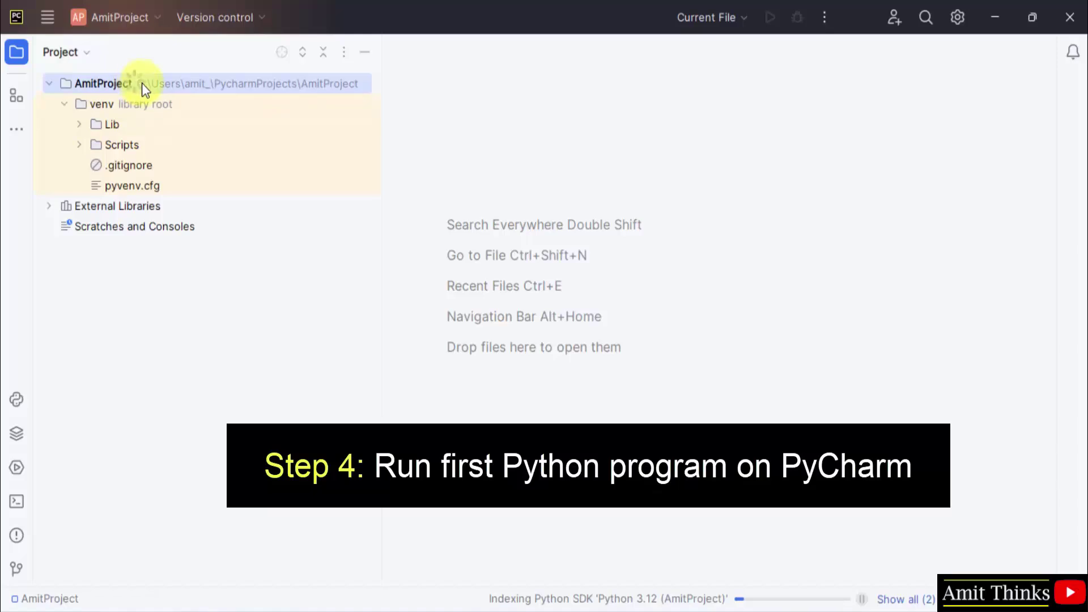
{"action": "right_click", "coordinate": [141, 83]}
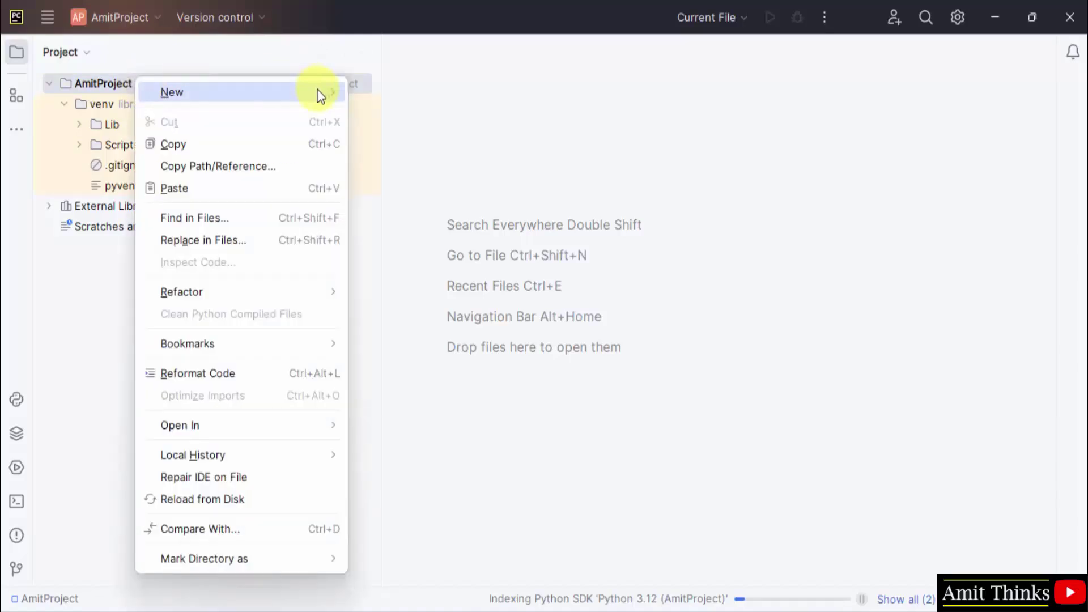
{"action": "mouse_move", "coordinate": [320, 96]}
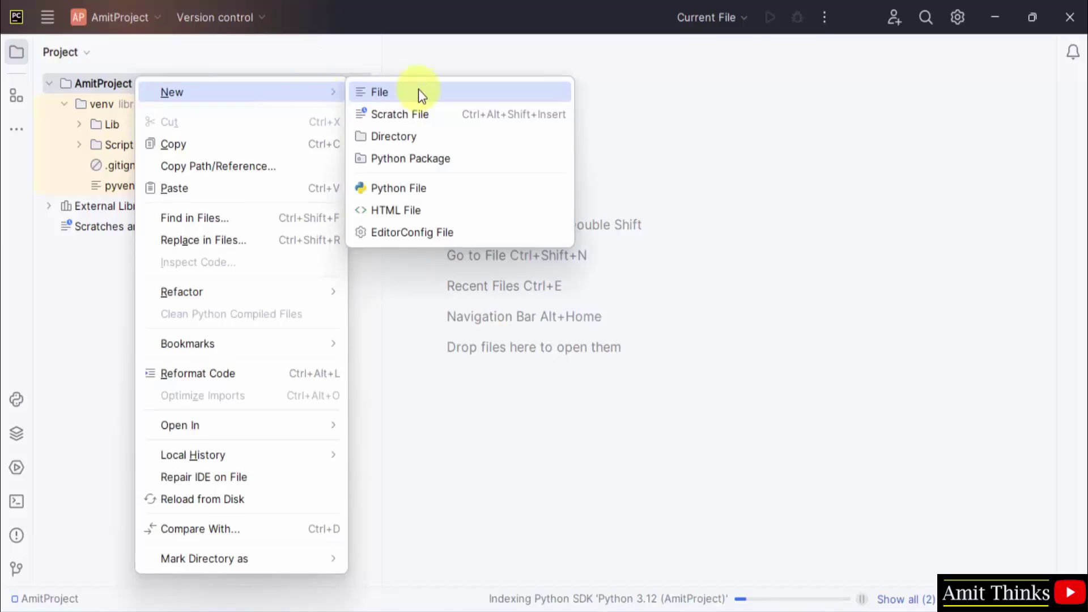
{"action": "left_click", "coordinate": [437, 189]}
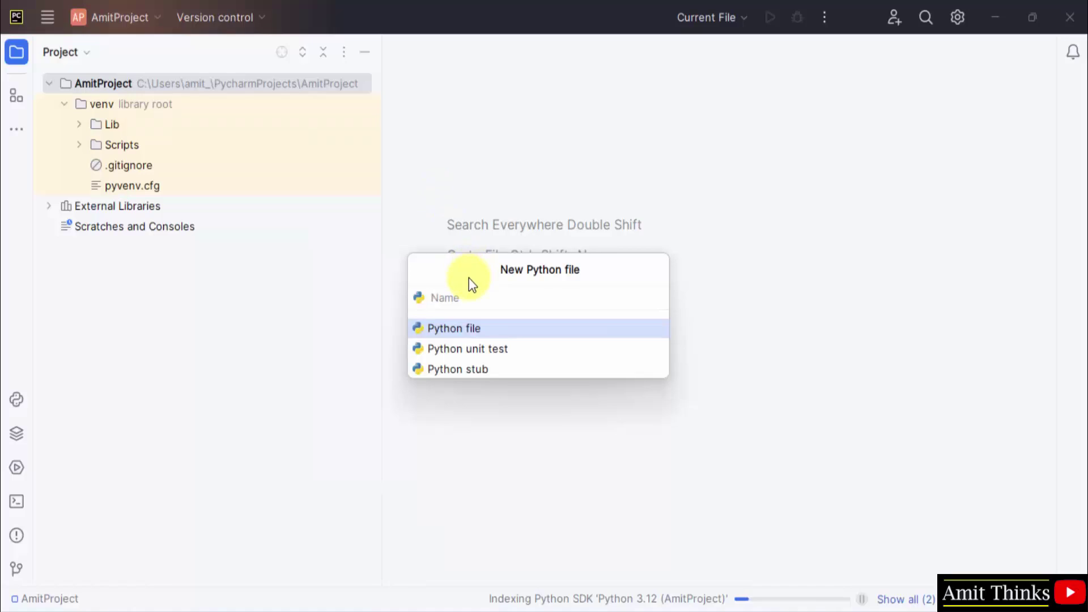
{"action": "type", "text": "Demo"}
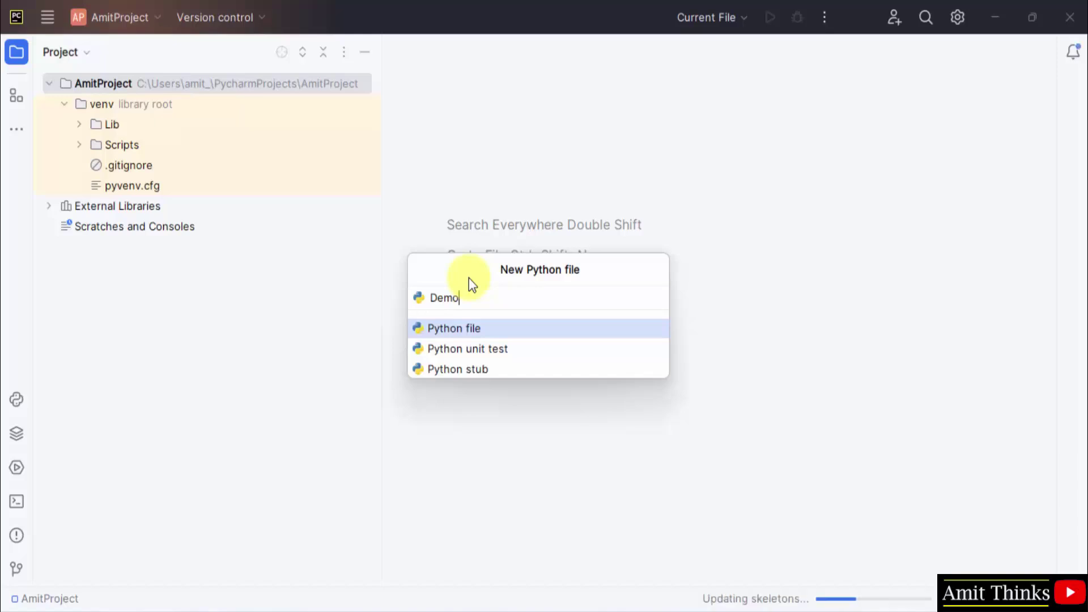
{"action": "key", "text": "Return"}
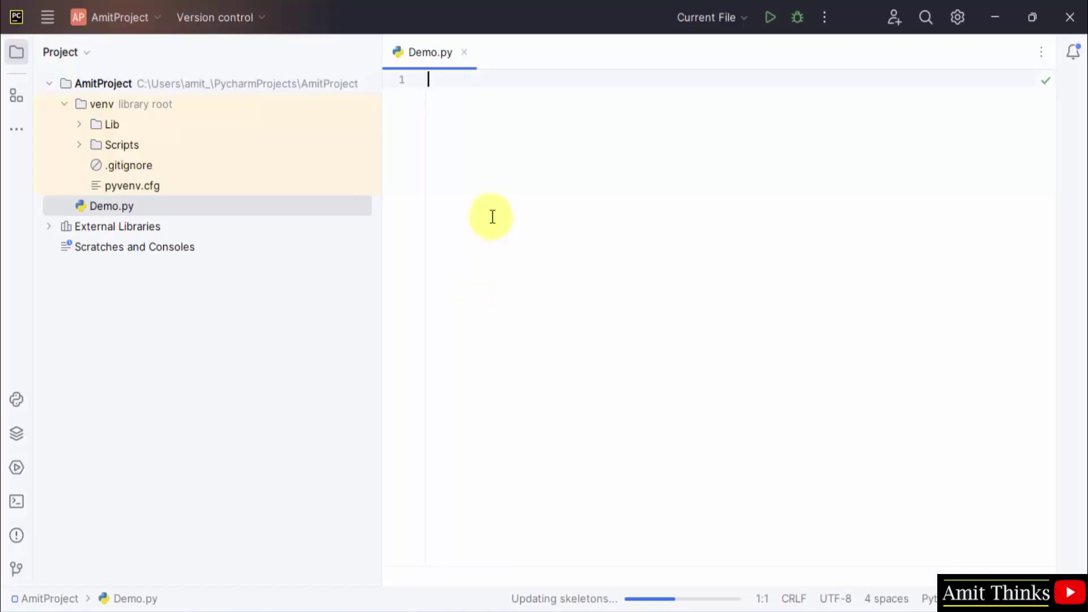
Step: Write print("Studyopedia....") on line 2 of Demo.py and save all files
{"action": "key", "text": "Return"}
{"action": "type", "text": "print(\""}
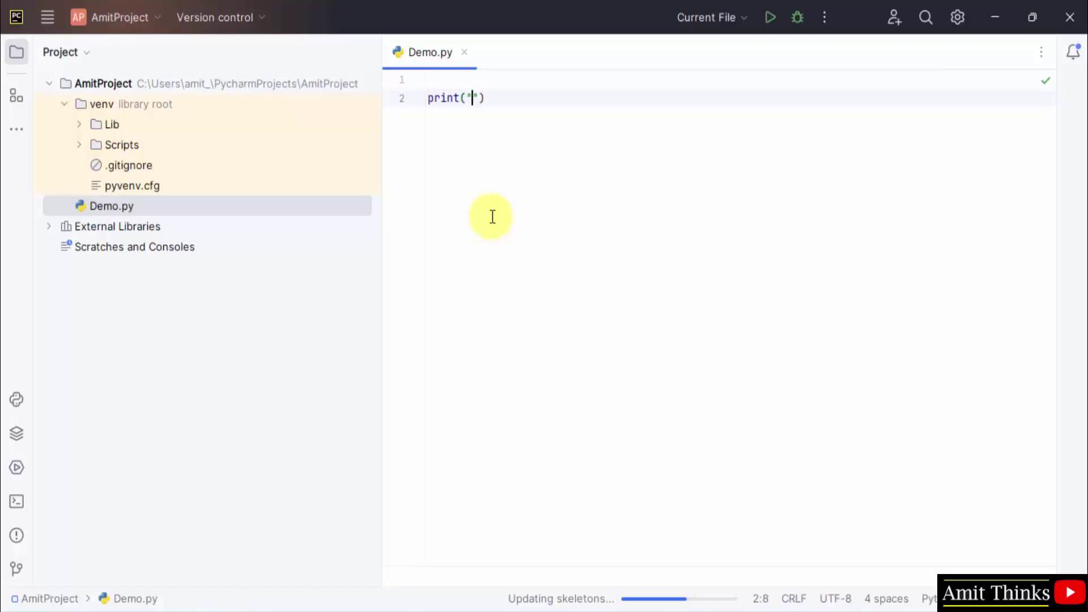
{"action": "type", "text": "A"}
{"action": "key", "text": "BackSpace"}
{"action": "type", "text": "A"}
{"action": "key", "text": "BackSpace"}
{"action": "type", "text": "Studyopedia...."}
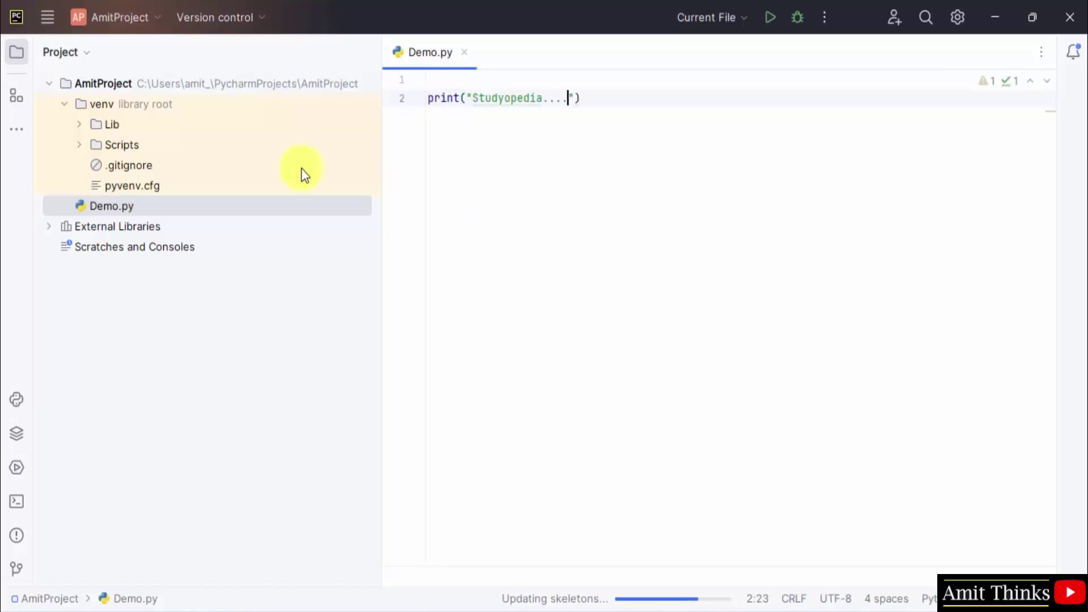
{"action": "left_click", "coordinate": [51, 22]}
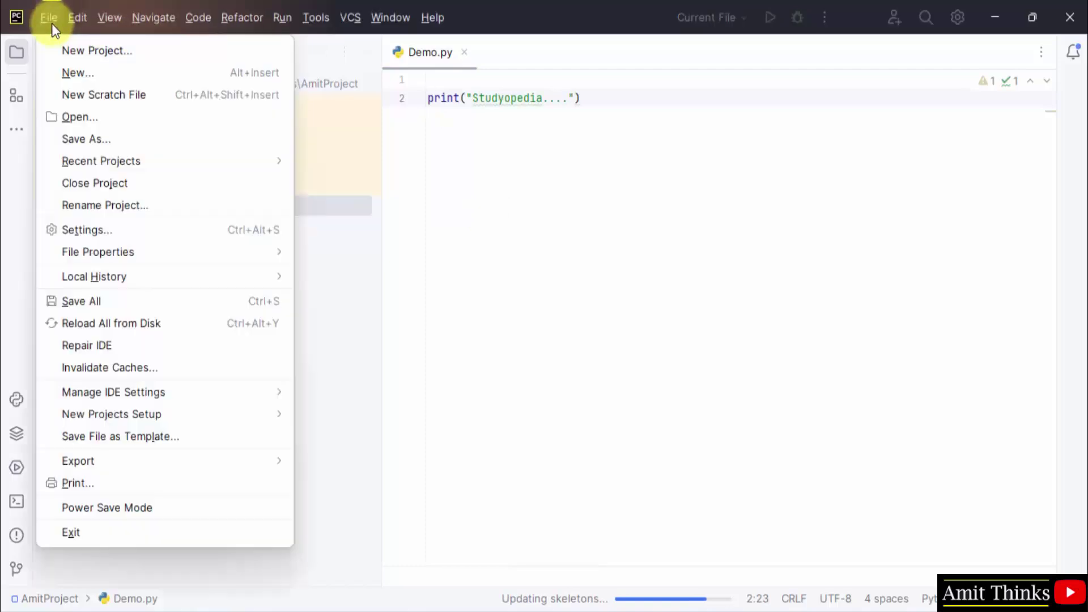
{"action": "left_click", "coordinate": [110, 297]}
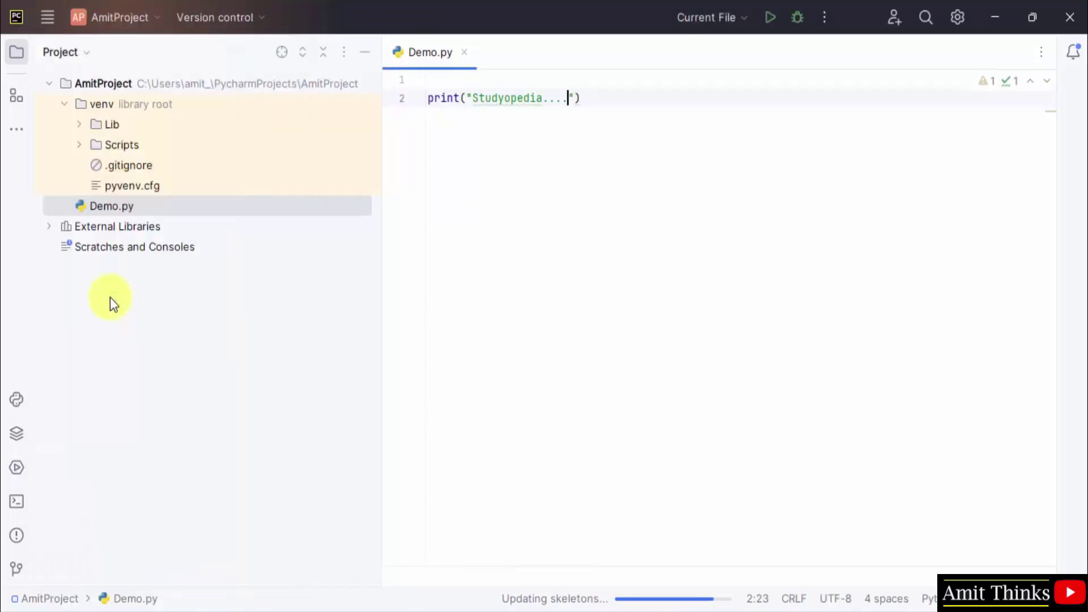
Step: Run Demo.py and compare its printed output with the string in the code, resizing the output area as needed
{"action": "right_click", "coordinate": [483, 169]}
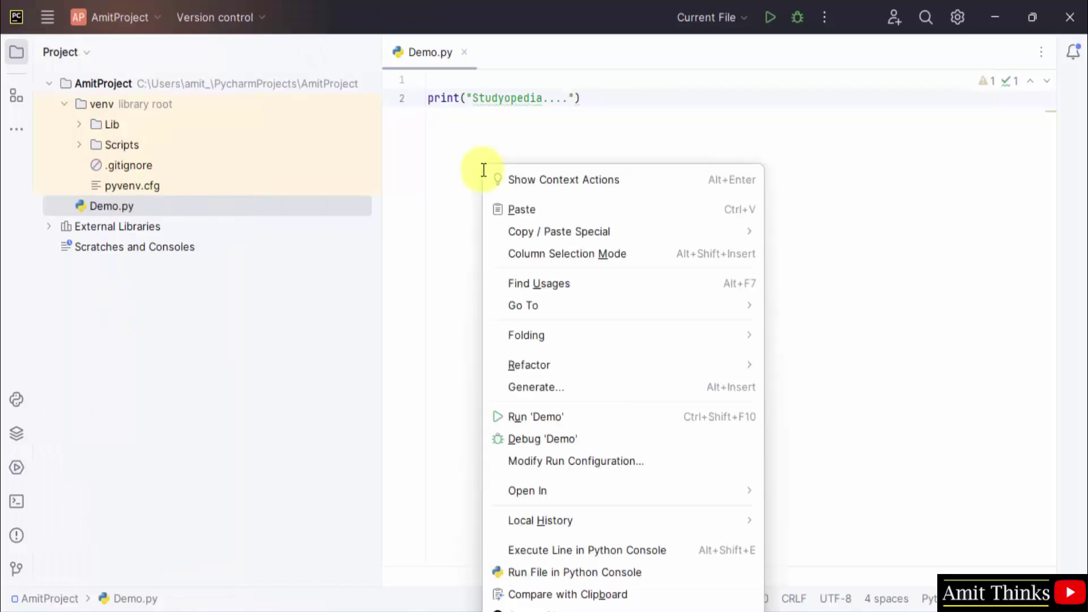
{"action": "left_click", "coordinate": [575, 422]}
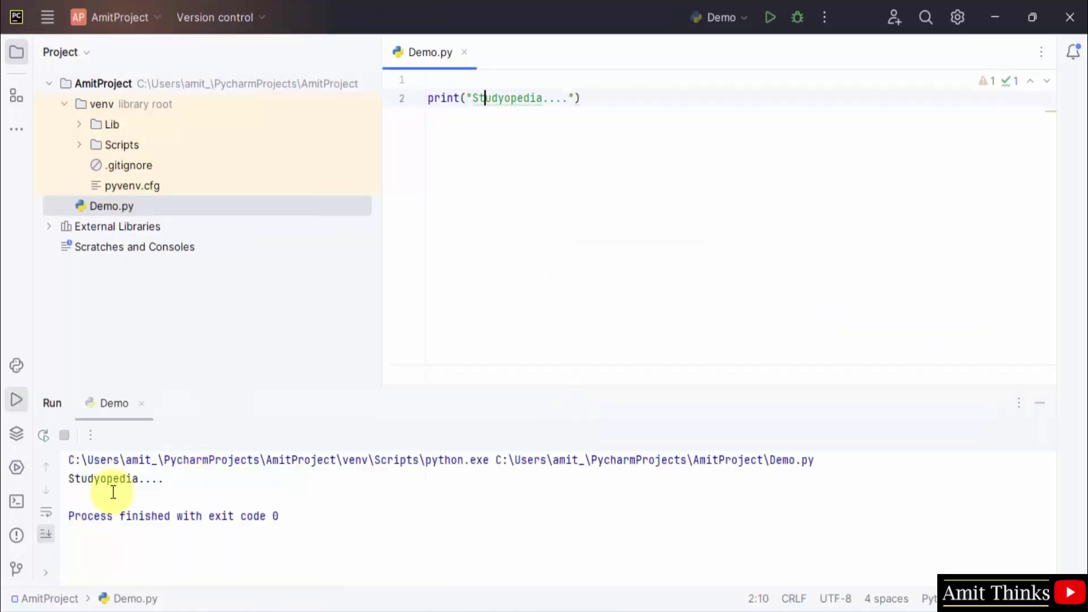
{"action": "triple_click", "coordinate": [136, 479]}
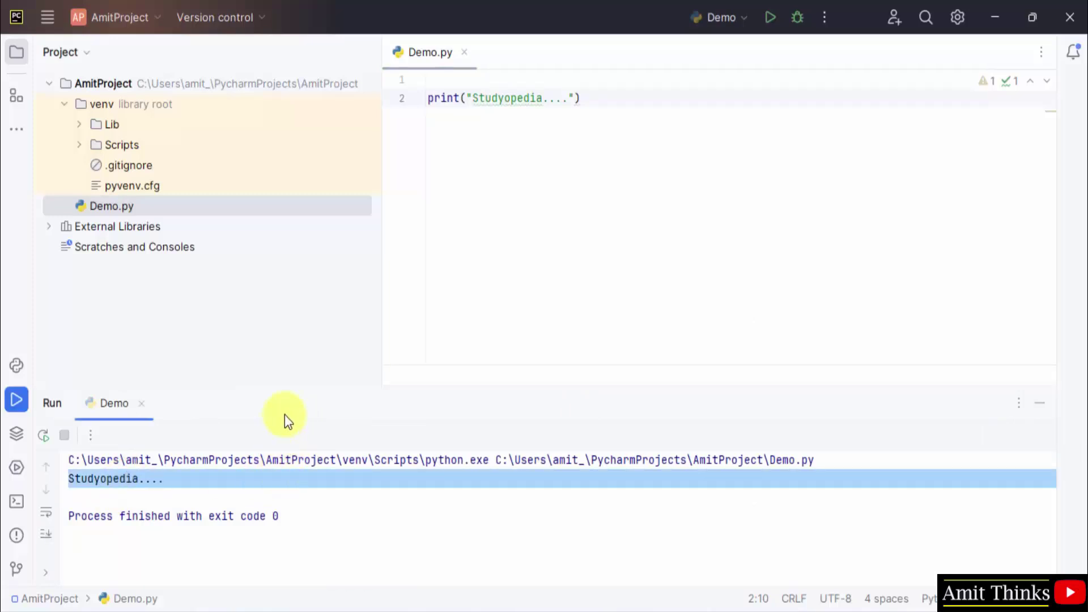
{"action": "left_click_drag", "start_coordinate": [292, 387], "coordinate": [293, 299]}
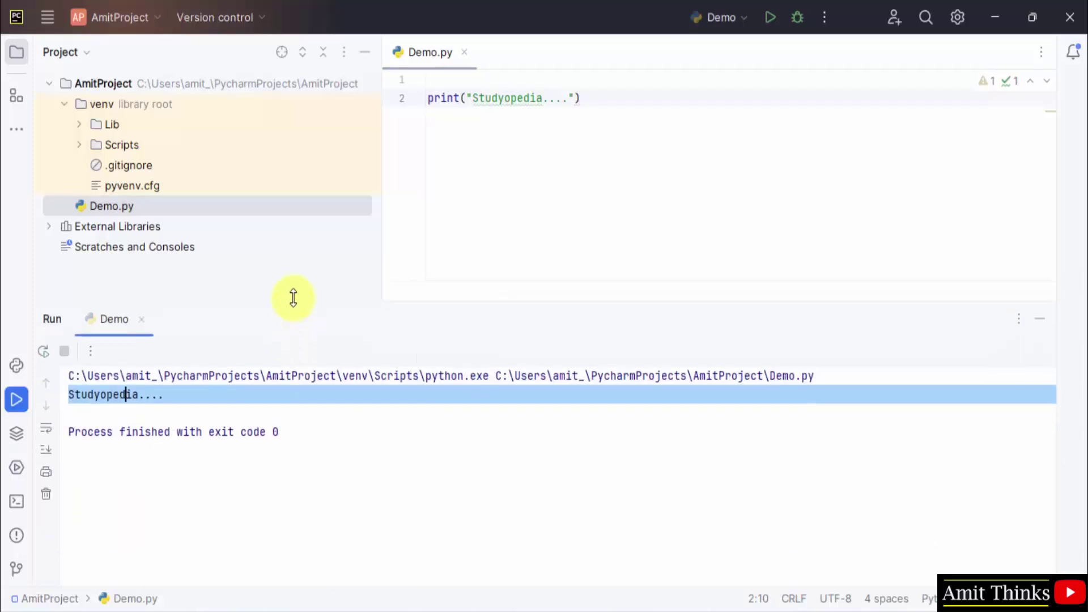
{"action": "left_click", "coordinate": [176, 389]}
{"action": "double_click", "coordinate": [494, 100]}
{"action": "left_click", "coordinate": [479, 166]}
{"action": "left_click_drag", "start_coordinate": [478, 297], "coordinate": [472, 416]}
{"action": "left_click", "coordinate": [546, 121]}
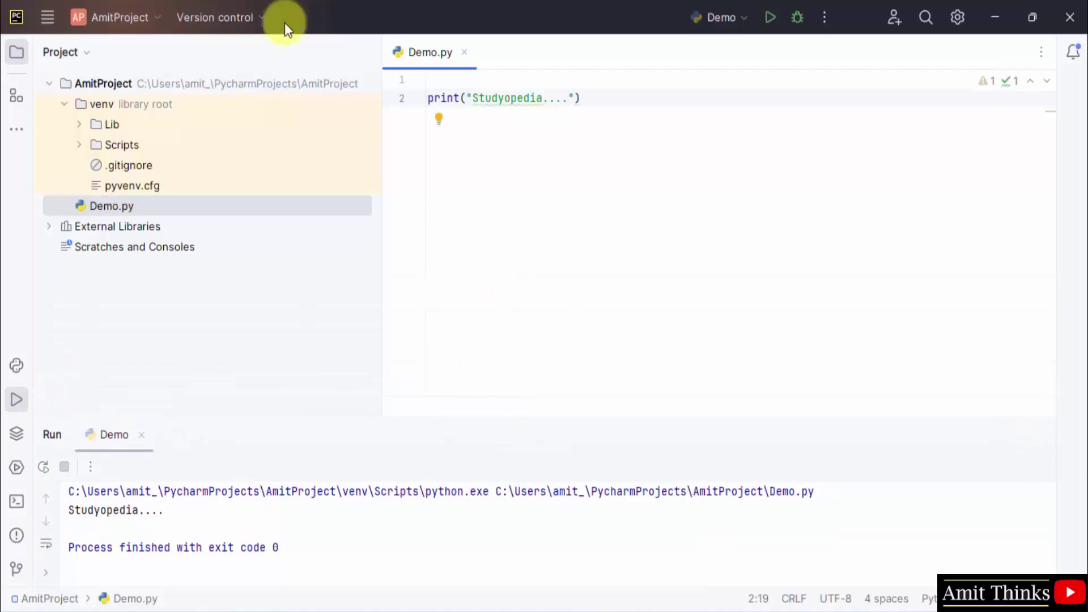
{"action": "left_click", "coordinate": [58, 16]}
{"action": "left_click", "coordinate": [284, 18]}
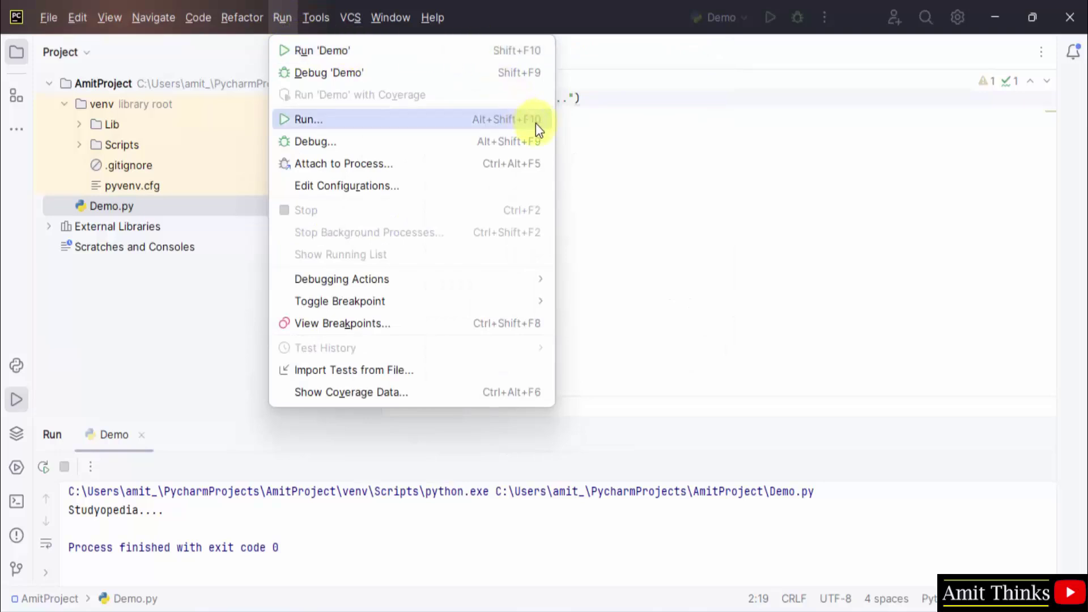
{"action": "left_click", "coordinate": [605, 184]}
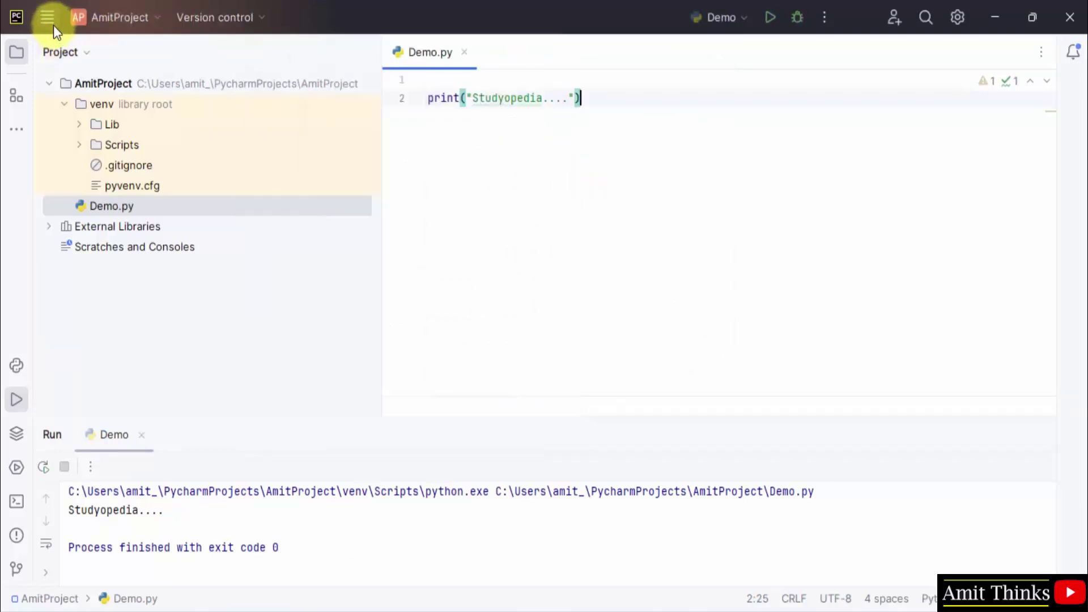
Step: Set the editor font size to 18.0 in the settings and apply the change
{"action": "left_click", "coordinate": [53, 25]}
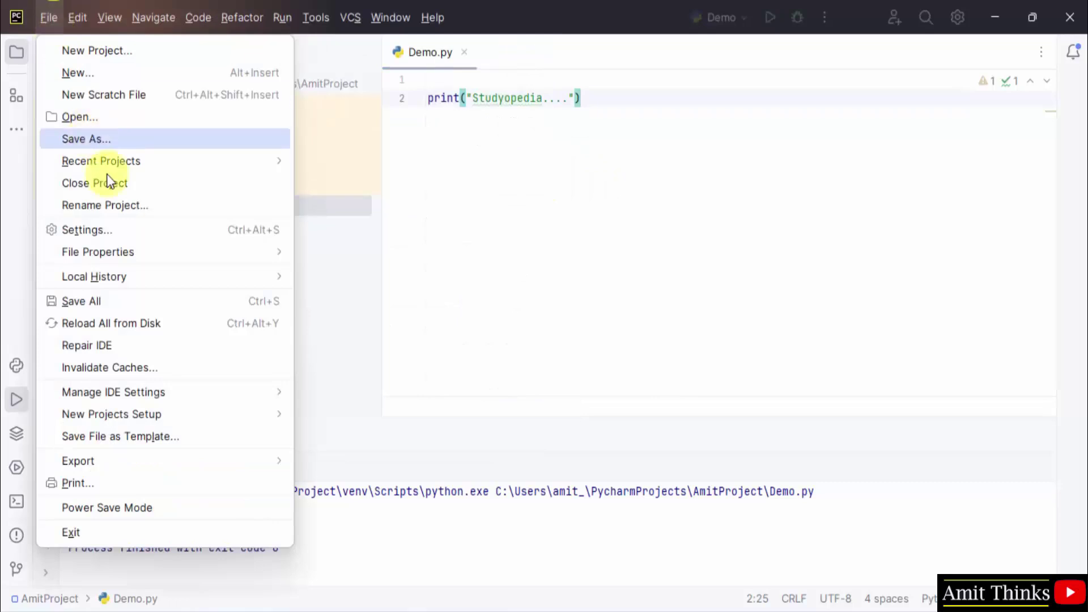
{"action": "left_click", "coordinate": [138, 232]}
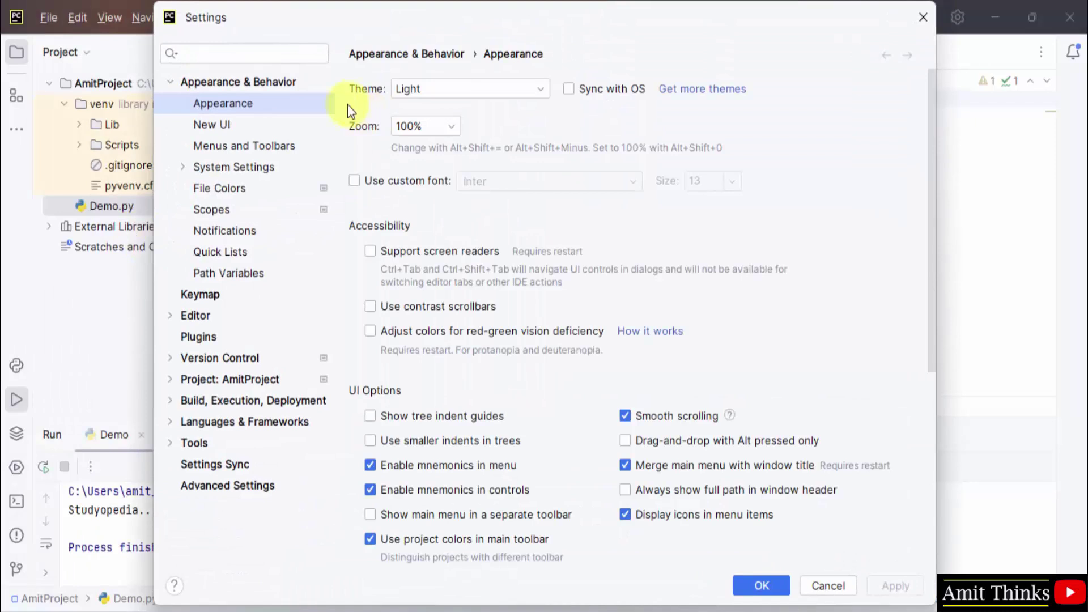
{"action": "left_click", "coordinate": [200, 313]}
{"action": "left_click", "coordinate": [383, 162]}
{"action": "left_click", "coordinate": [413, 123]}
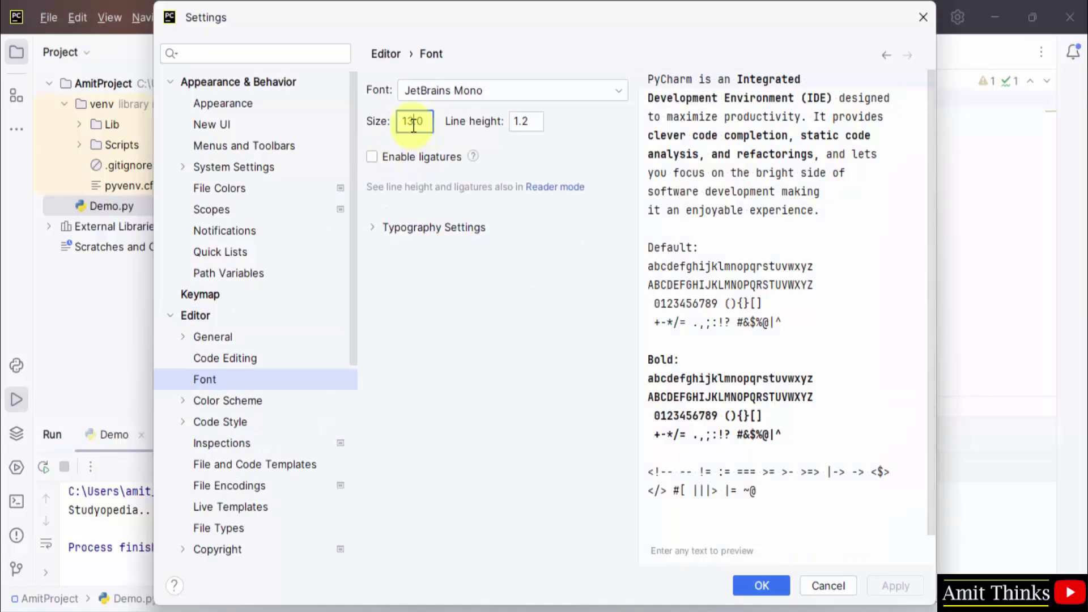
{"action": "key", "text": "BackSpace"}
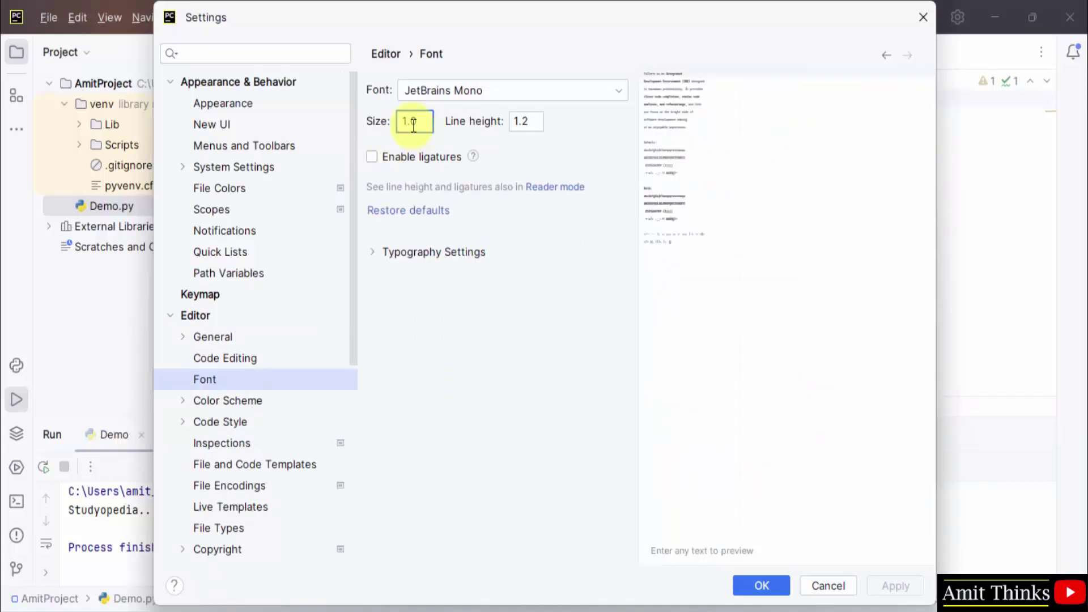
{"action": "type", "text": "8"}
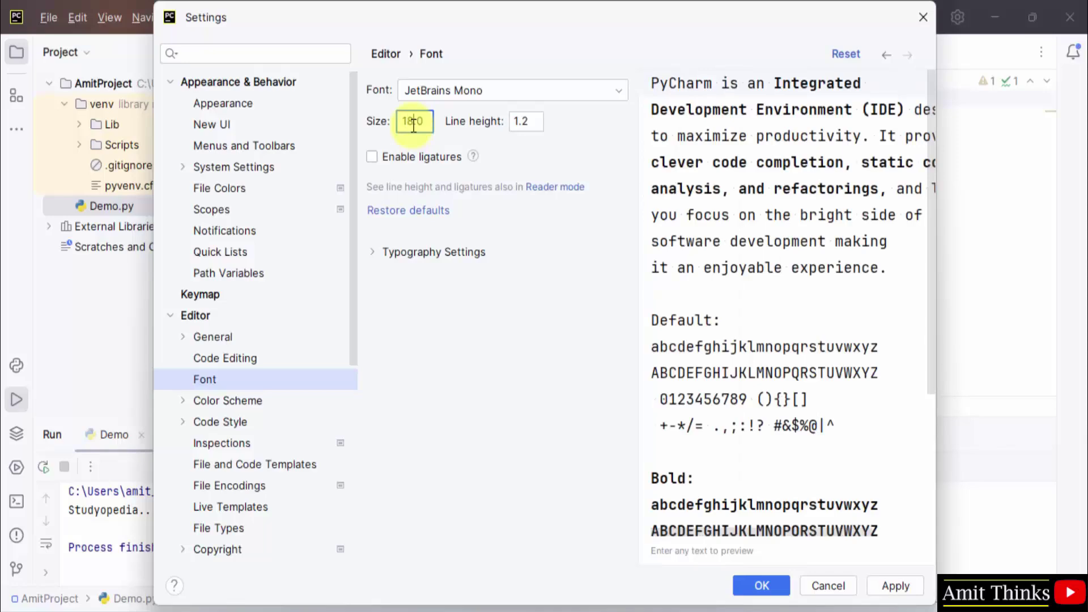
{"action": "left_click", "coordinate": [893, 584]}
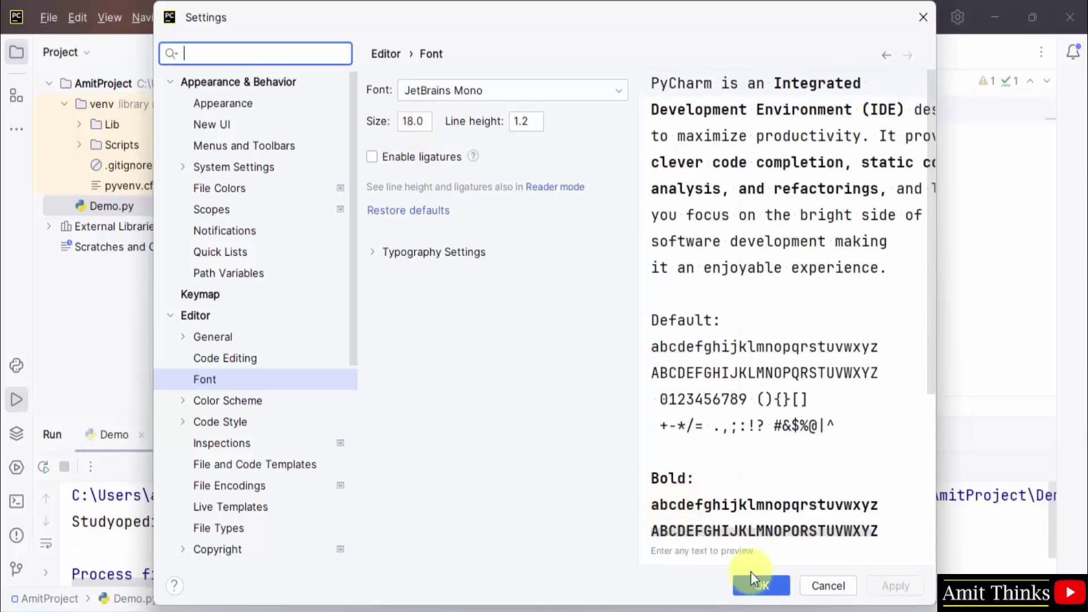
{"action": "left_click", "coordinate": [759, 585]}
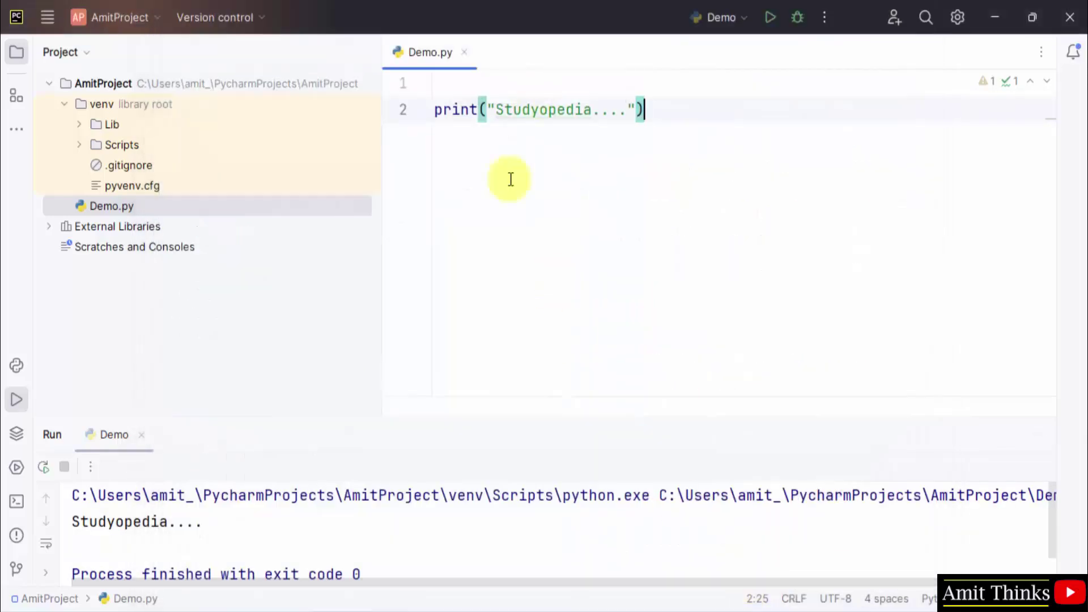
Step: Enlarge the run output area upward and return the cursor to the print line in Demo.py
{"action": "left_click", "coordinate": [402, 436]}
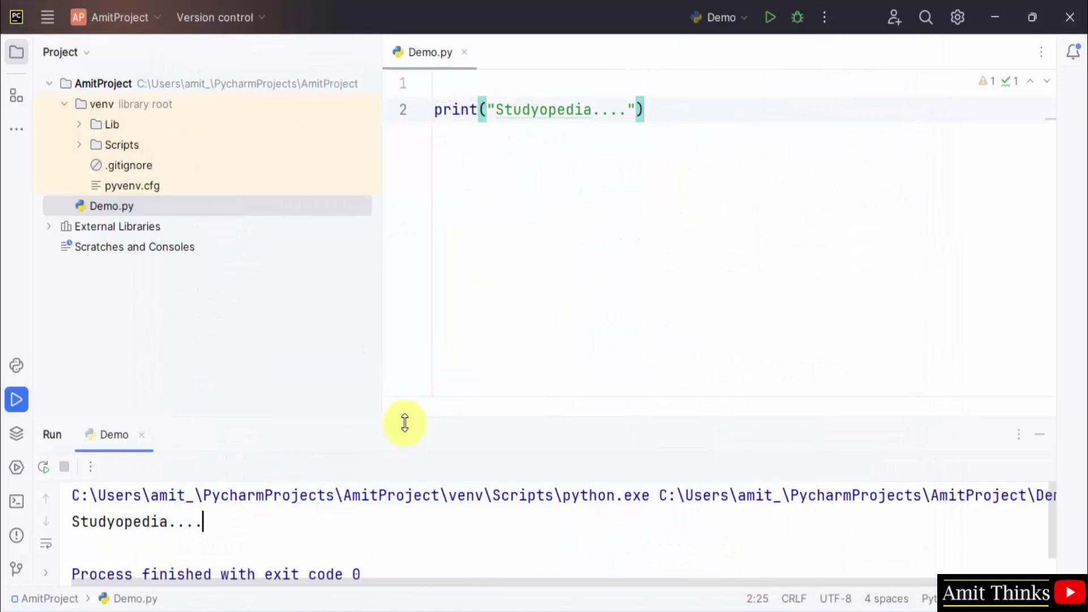
{"action": "left_click_drag", "start_coordinate": [407, 408], "coordinate": [411, 334]}
{"action": "left_click", "coordinate": [529, 135]}
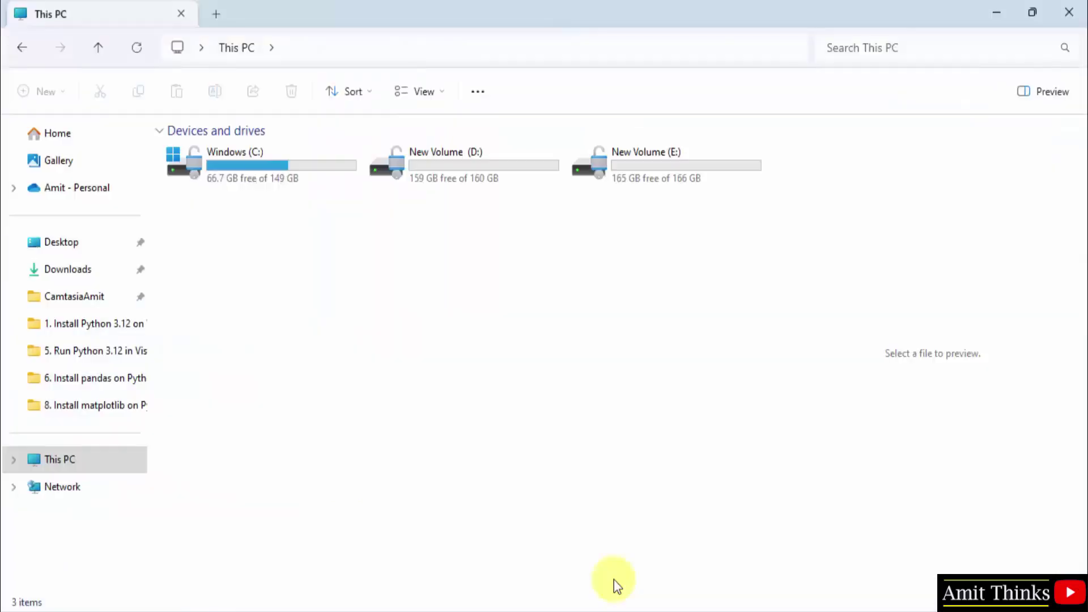
Step: In File Explorer, browse from drive C through the user's PycharmProjects folder to AmitProject, check its files, and return to PyCharm
{"action": "double_click", "coordinate": [217, 155]}
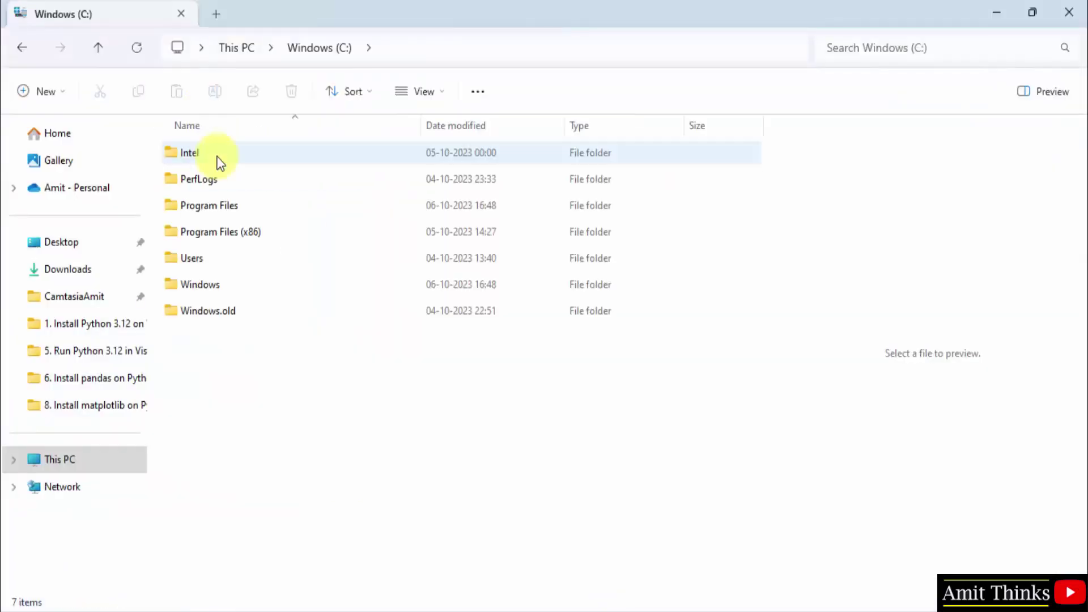
{"action": "double_click", "coordinate": [233, 266]}
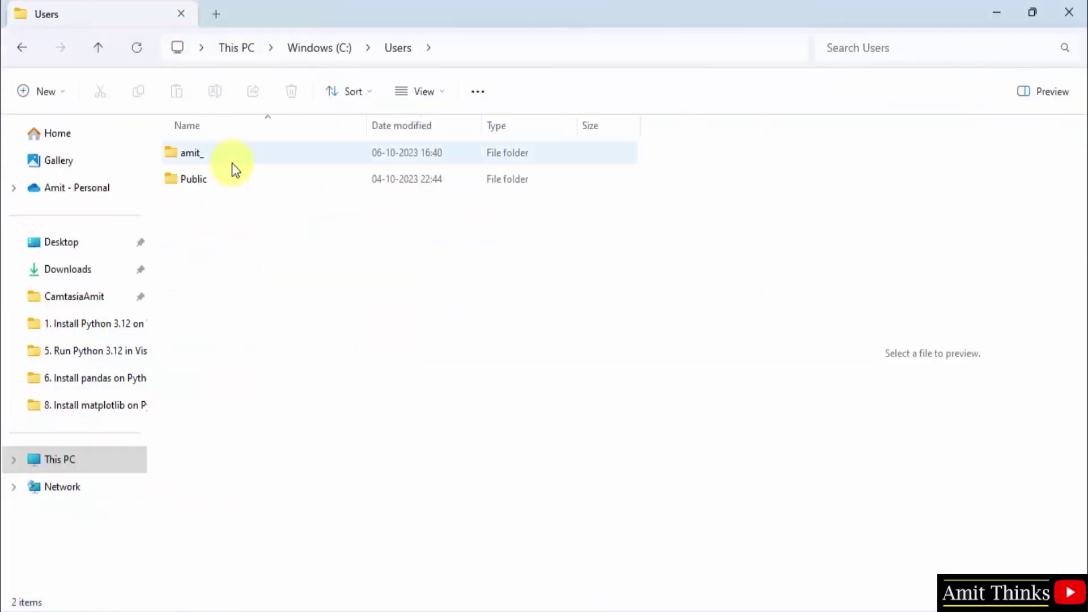
{"action": "double_click", "coordinate": [232, 163]}
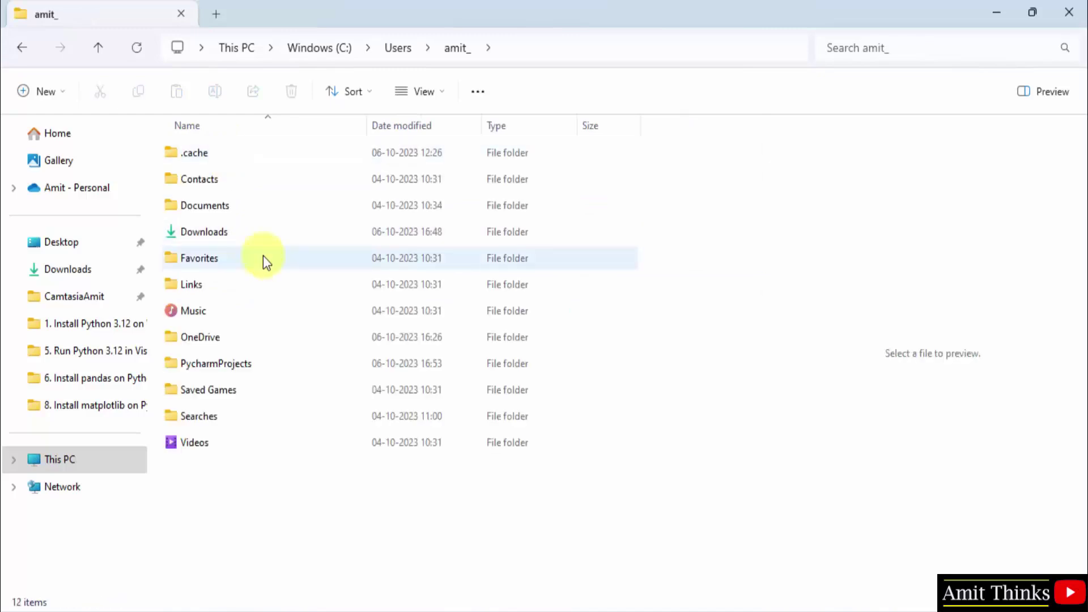
{"action": "double_click", "coordinate": [242, 363]}
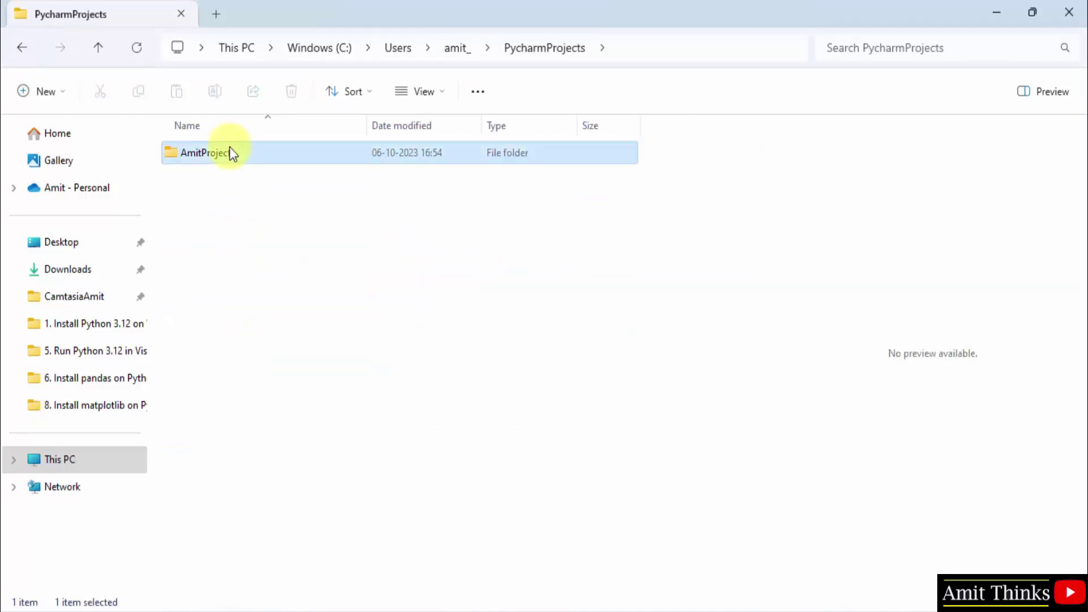
{"action": "double_click", "coordinate": [229, 151]}
{"action": "left_click", "coordinate": [214, 177]}
{"action": "left_click", "coordinate": [342, 385]}
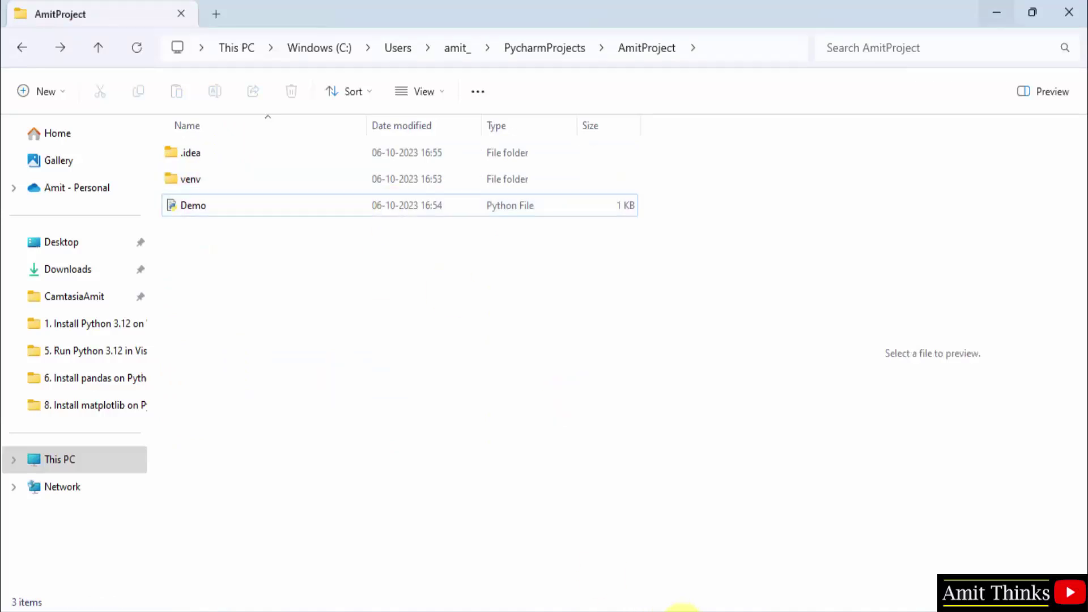
{"action": "left_click", "coordinate": [701, 609]}
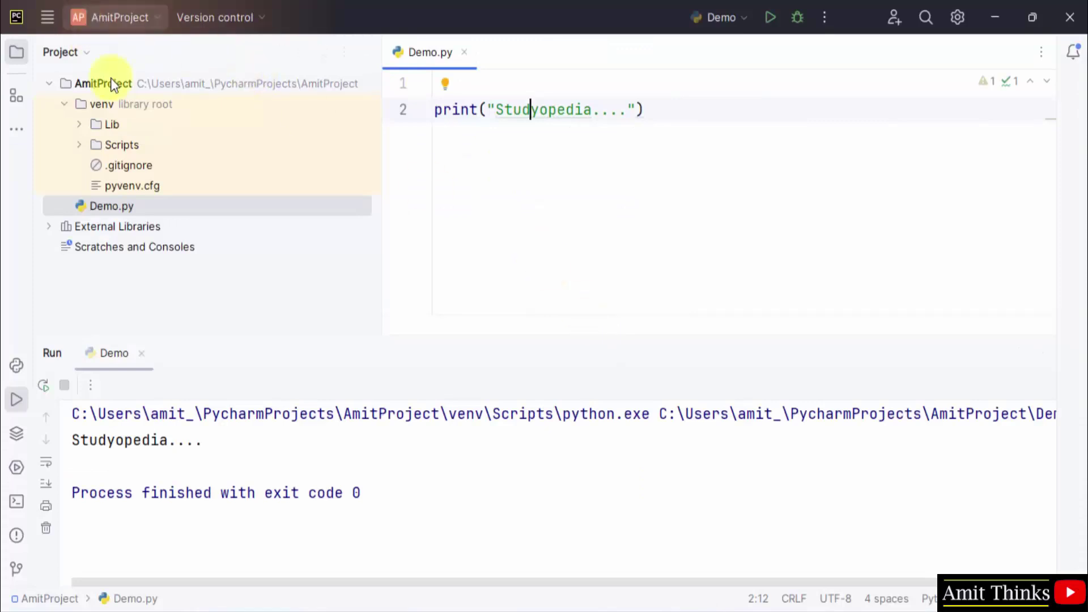
Step: Open AmitProject's Python Interpreter settings and view the interpreters available to the project
{"action": "left_click", "coordinate": [43, 21]}
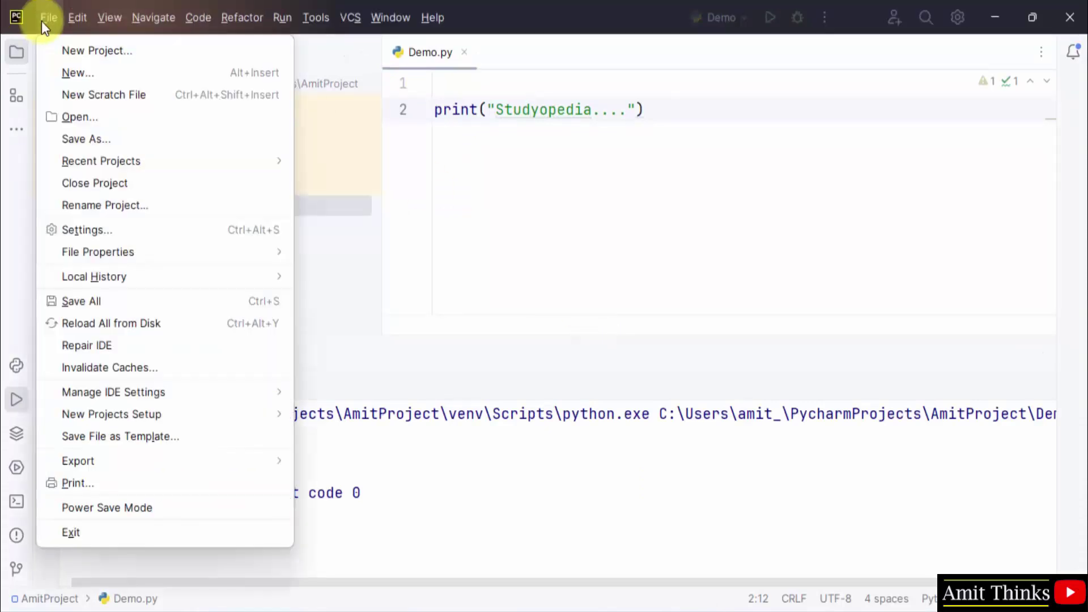
{"action": "left_click", "coordinate": [153, 236]}
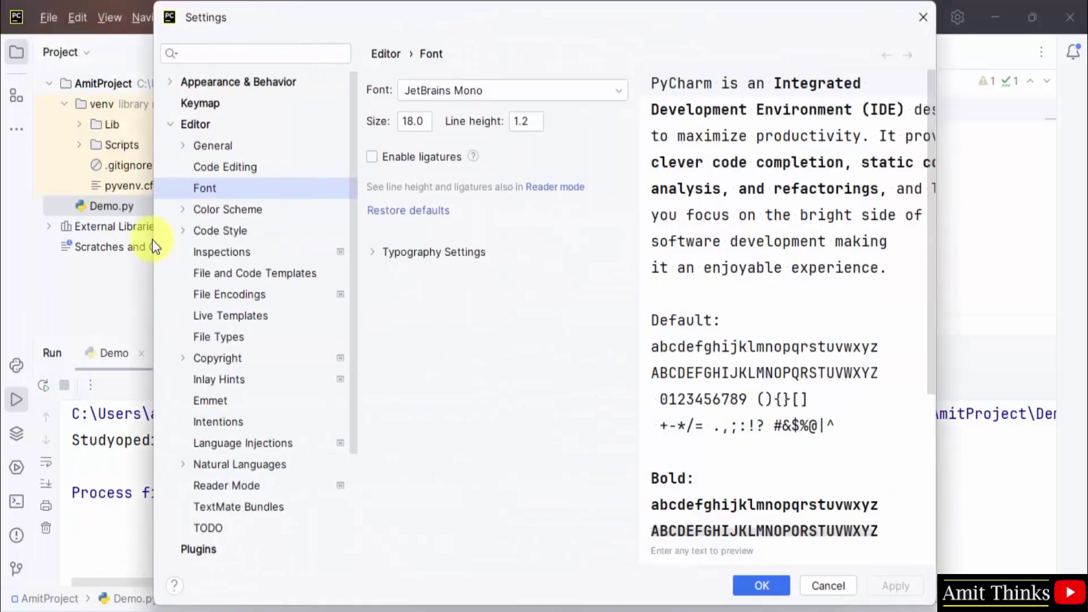
{"action": "left_click", "coordinate": [174, 125]}
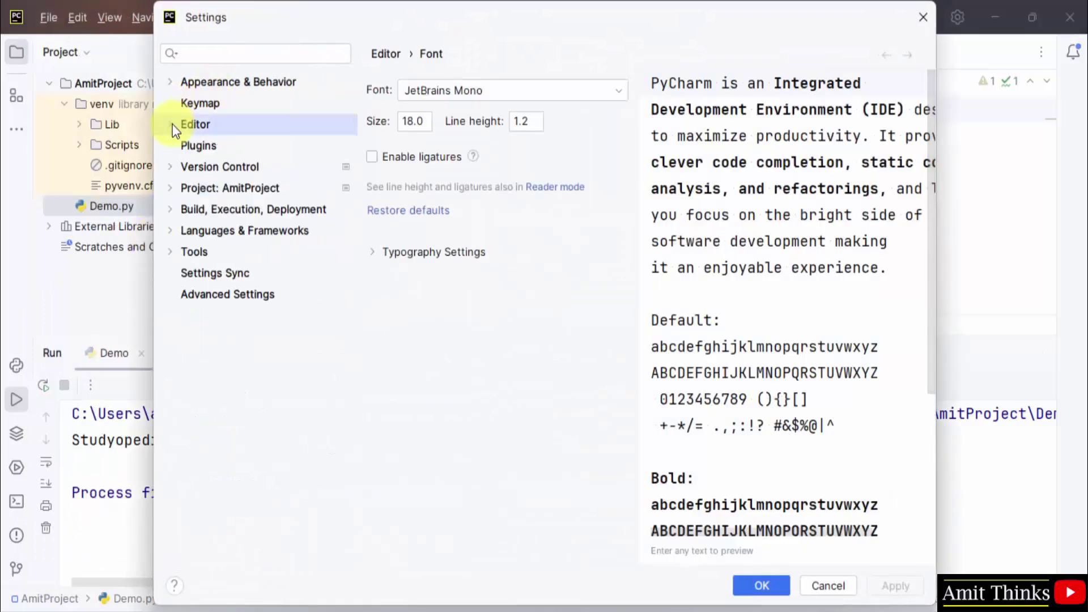
{"action": "left_click", "coordinate": [279, 191]}
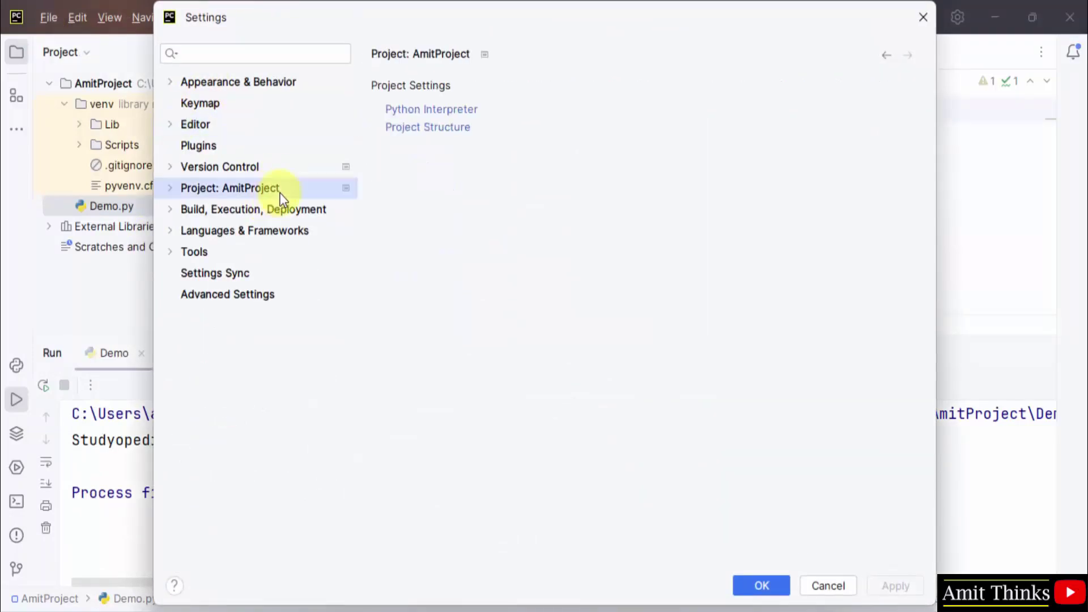
{"action": "left_click", "coordinate": [476, 111]}
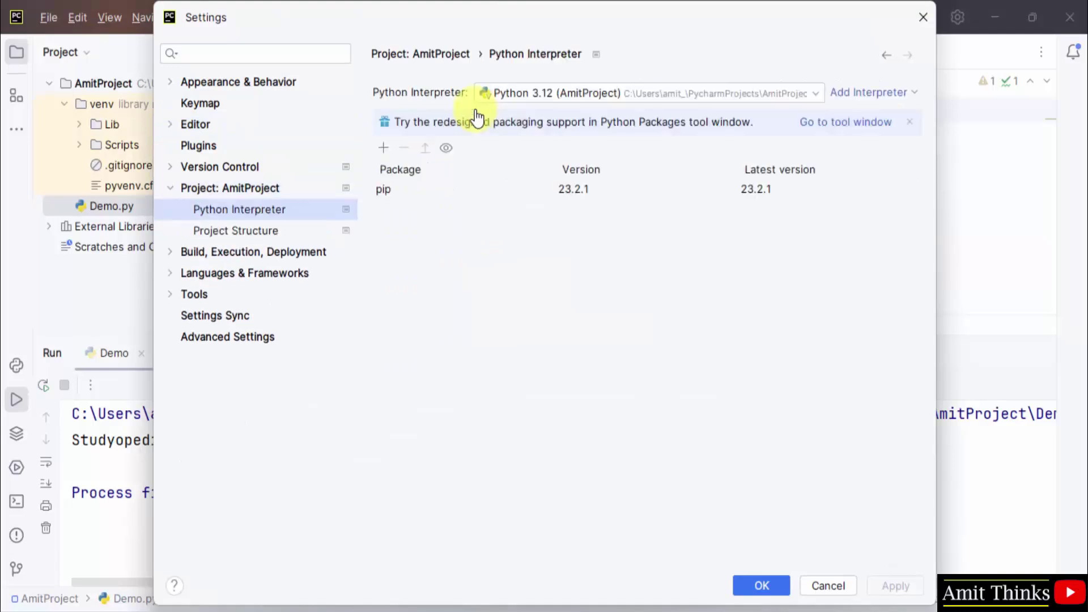
{"action": "left_click", "coordinate": [768, 104]}
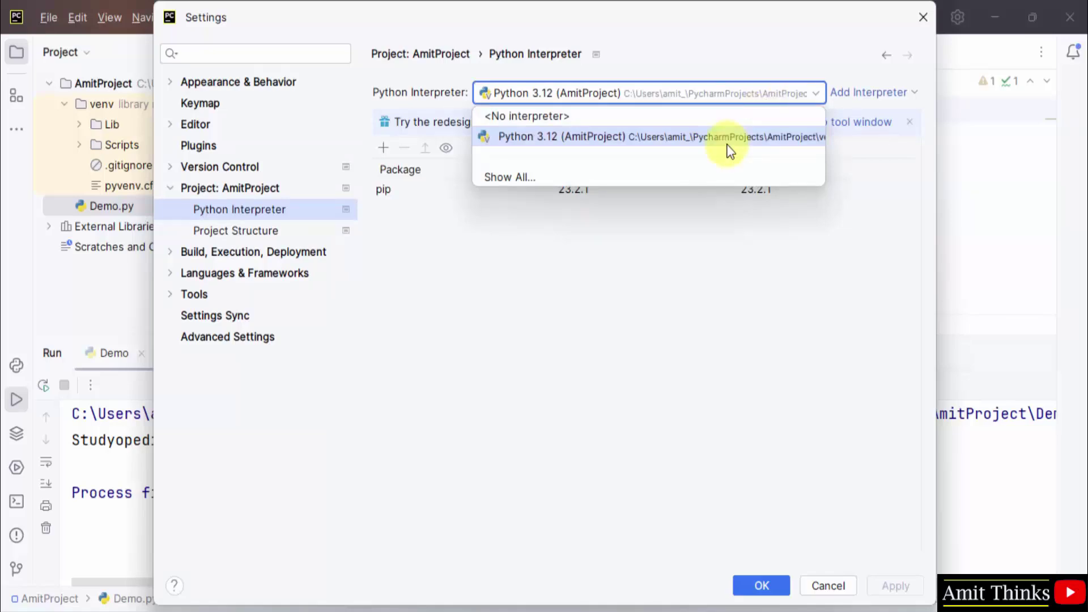
{"action": "left_click", "coordinate": [881, 166]}
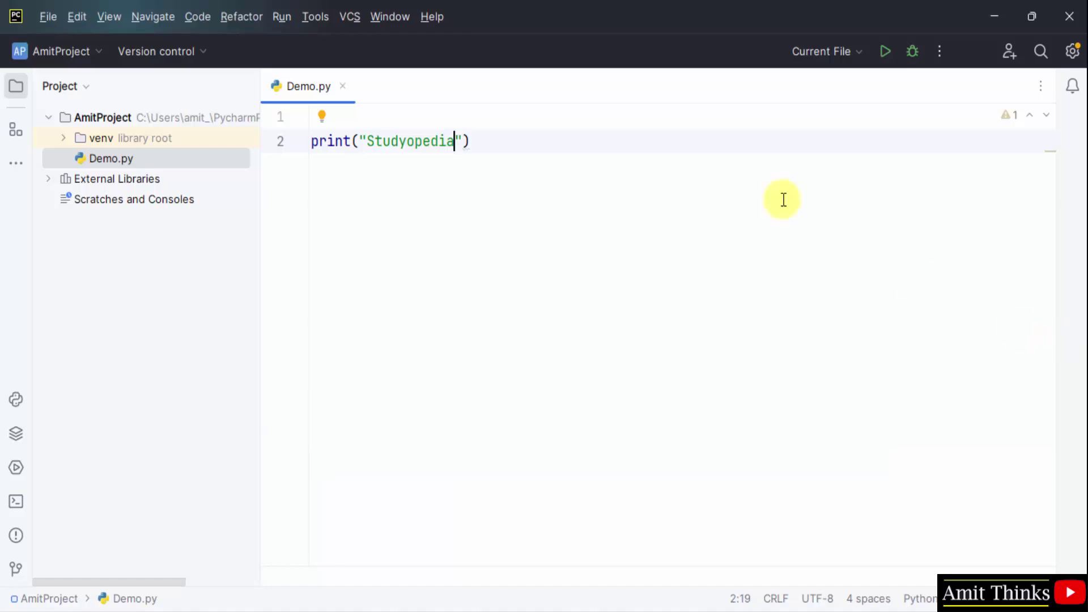
Step: Collapse and re-expand the AmitProject tree, and open the project's Python Interpreter settings
{"action": "left_click", "coordinate": [48, 118]}
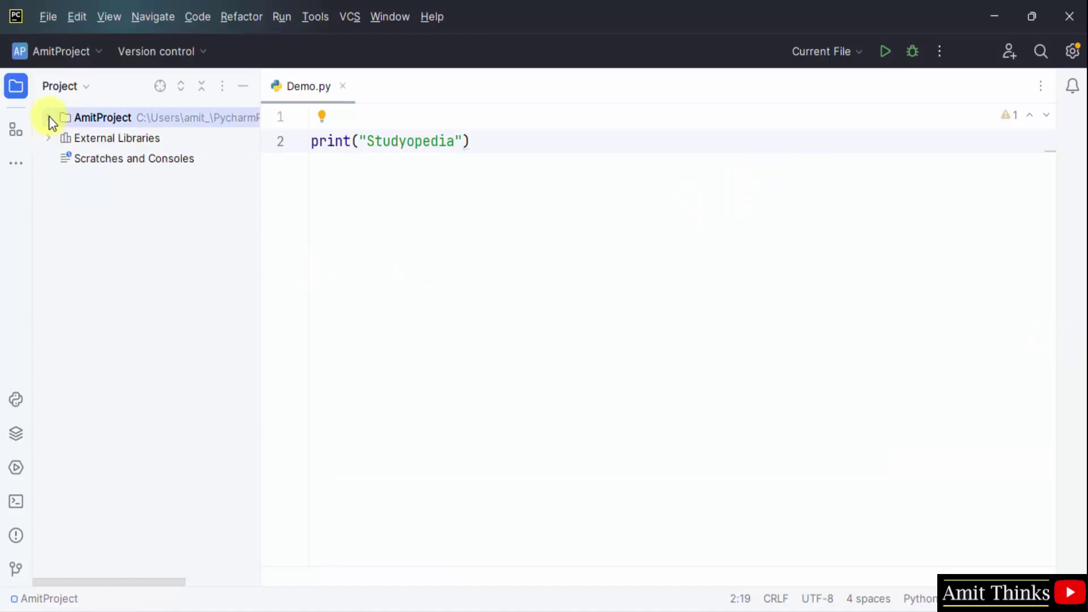
{"action": "left_click", "coordinate": [49, 117]}
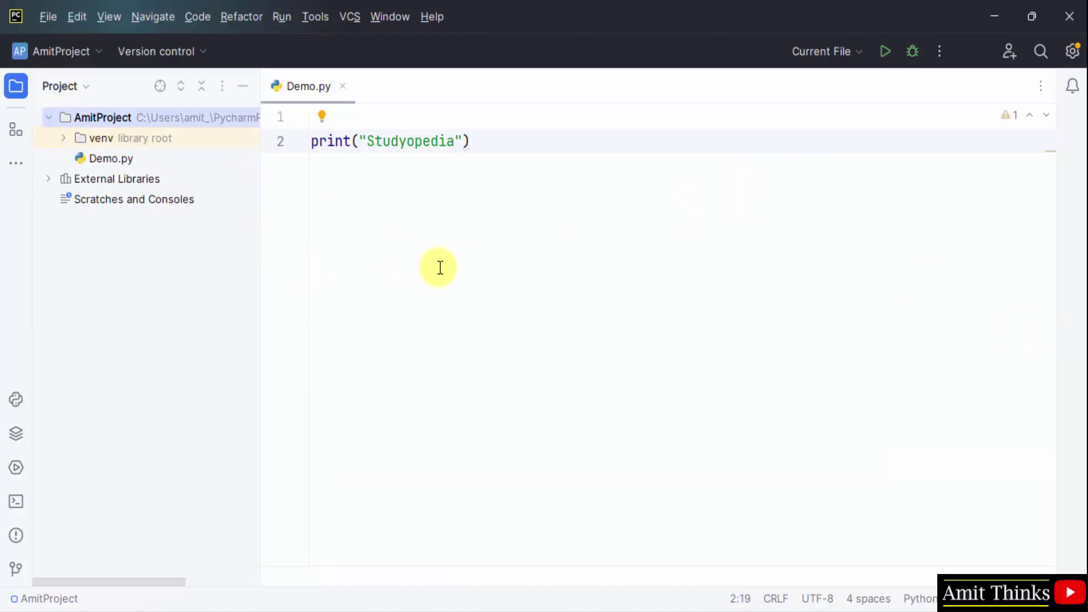
{"action": "left_click", "coordinate": [49, 16]}
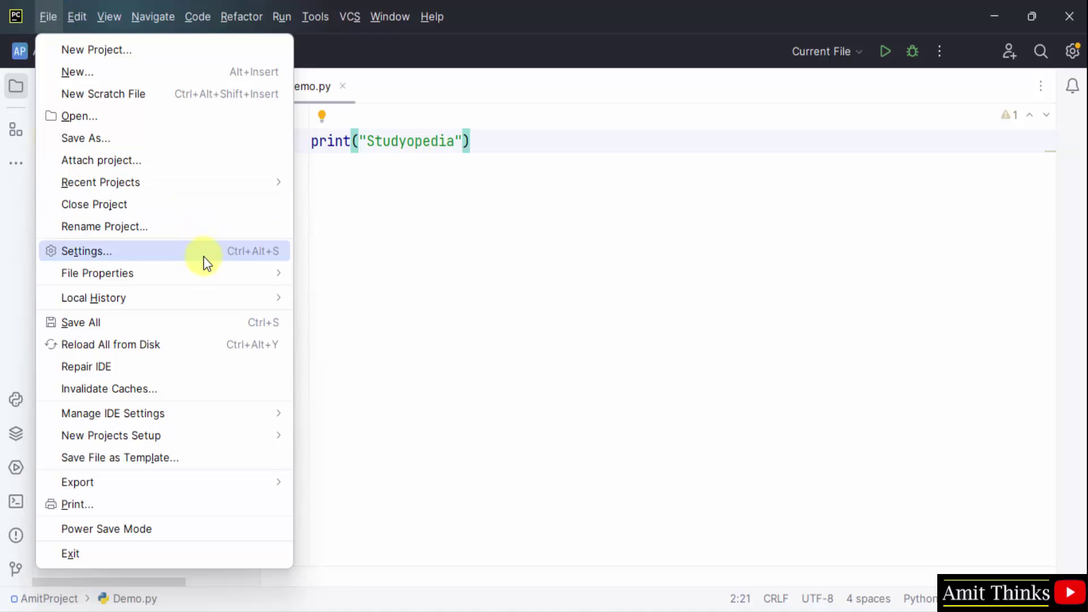
{"action": "left_click", "coordinate": [202, 256]}
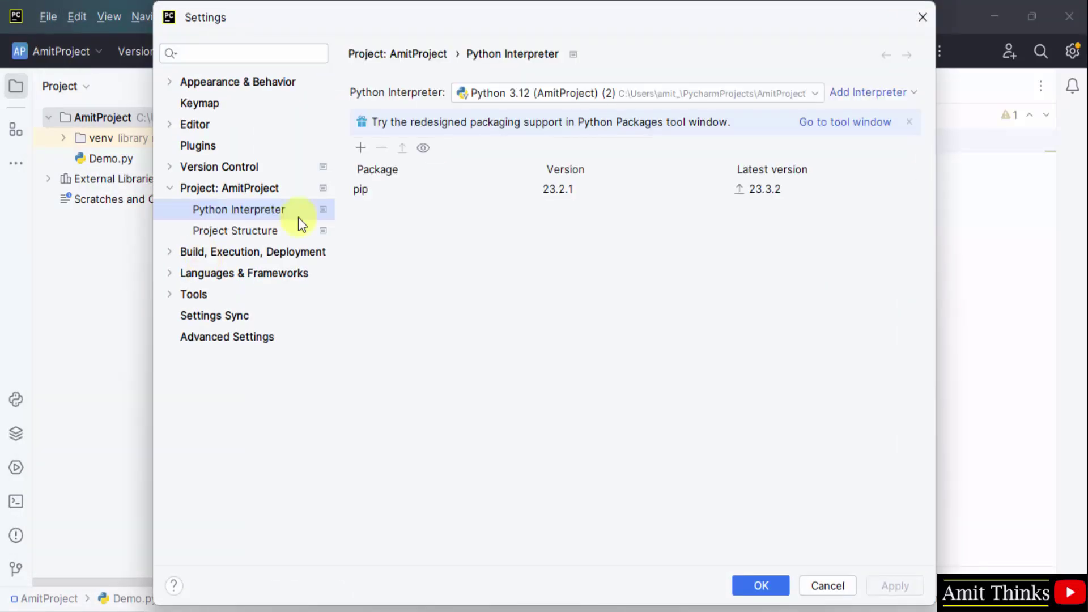
{"action": "left_click", "coordinate": [215, 189]}
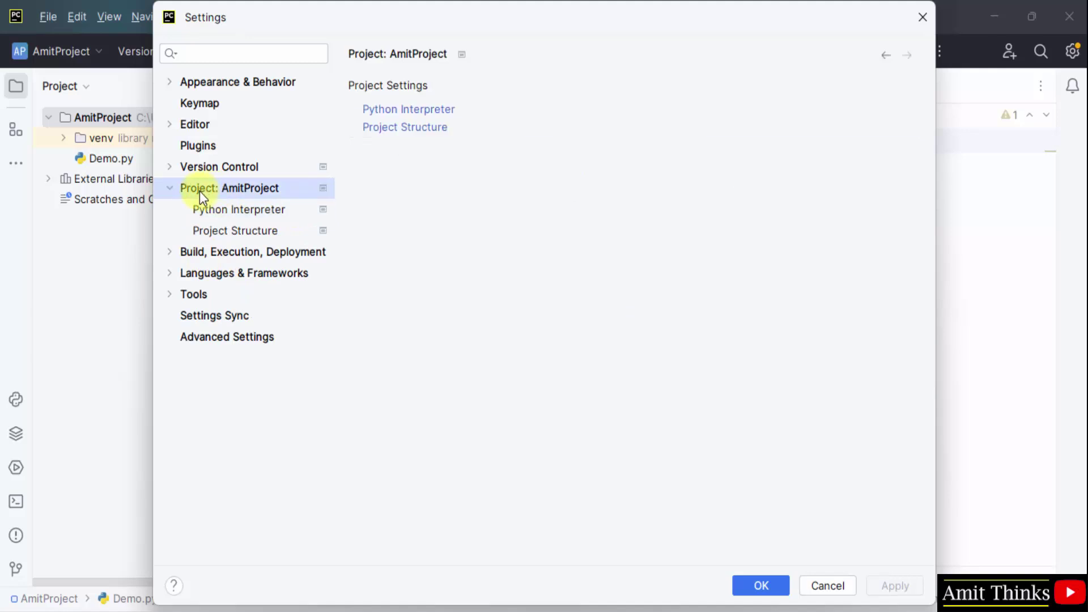
{"action": "left_click", "coordinate": [264, 210]}
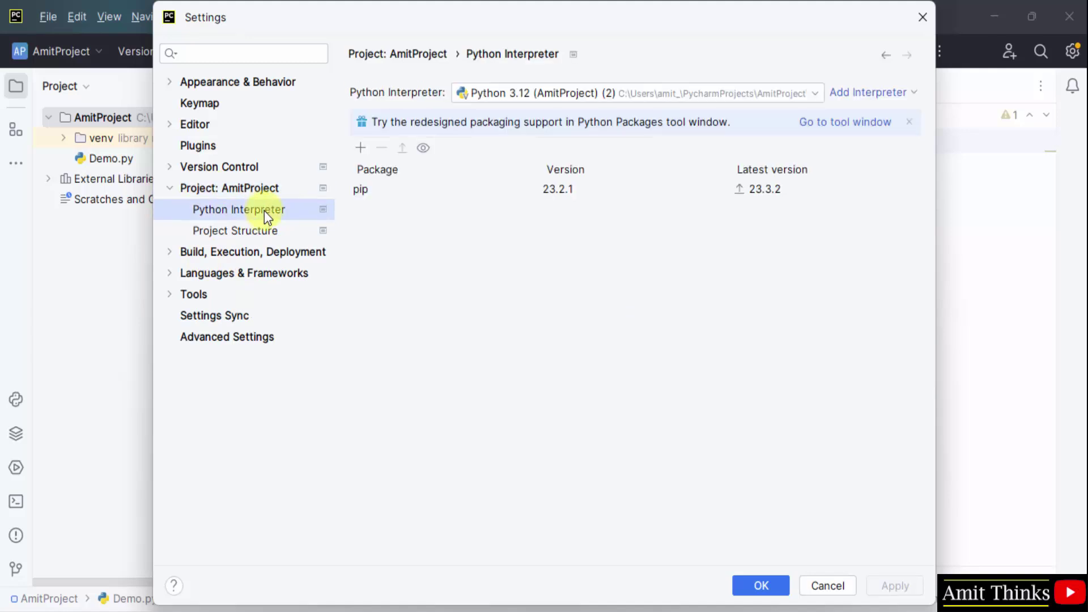
Step: Install the matplotlib package for the project interpreter, check its entry in the package list, and accept the settings
{"action": "left_click", "coordinate": [362, 152]}
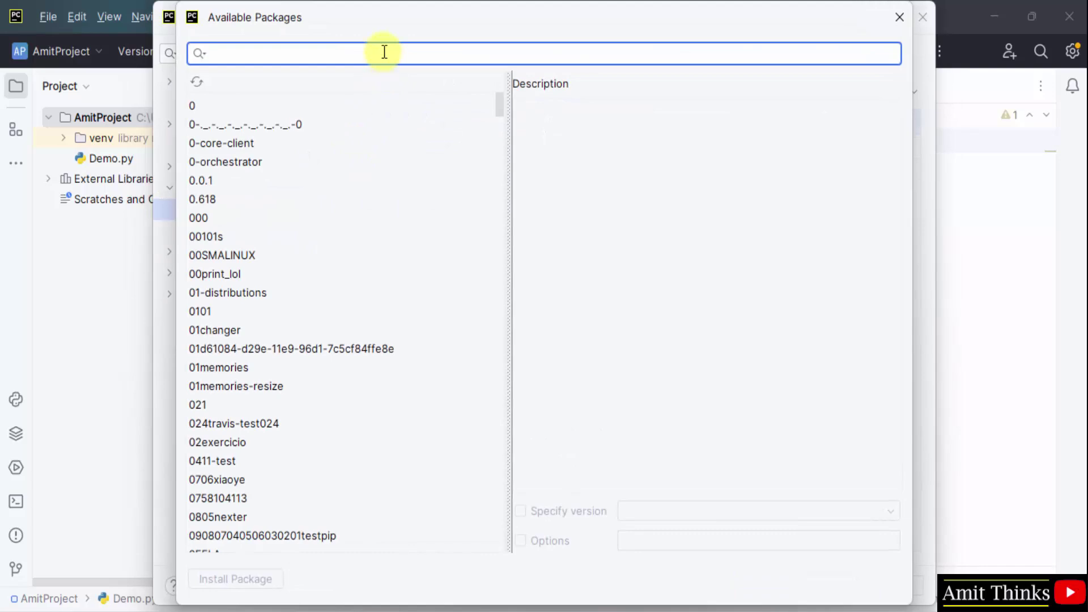
{"action": "type", "text": "matplotlib"}
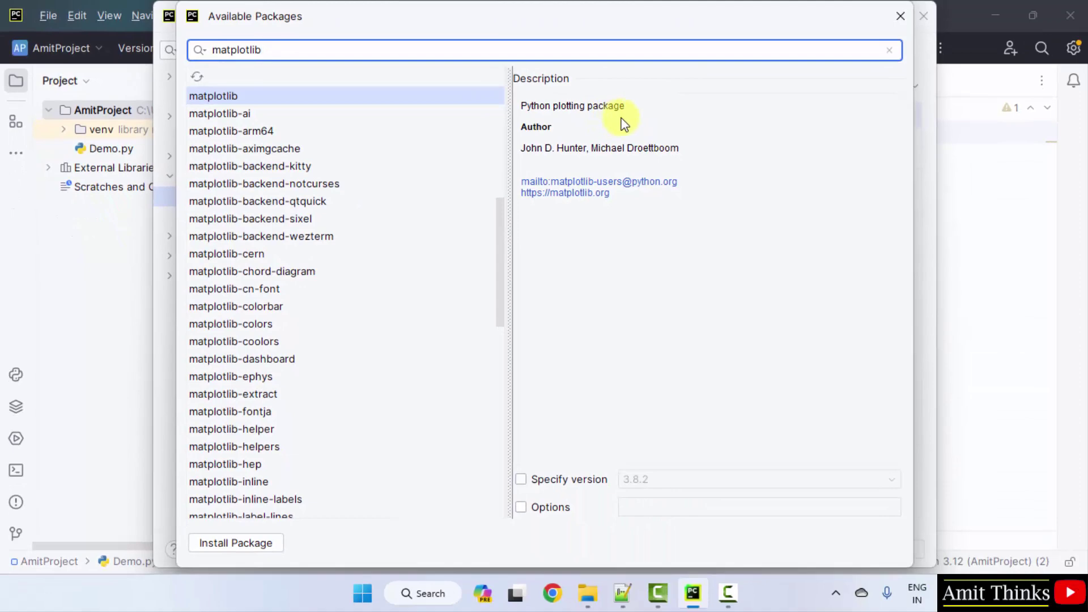
{"action": "left_click", "coordinate": [235, 543]}
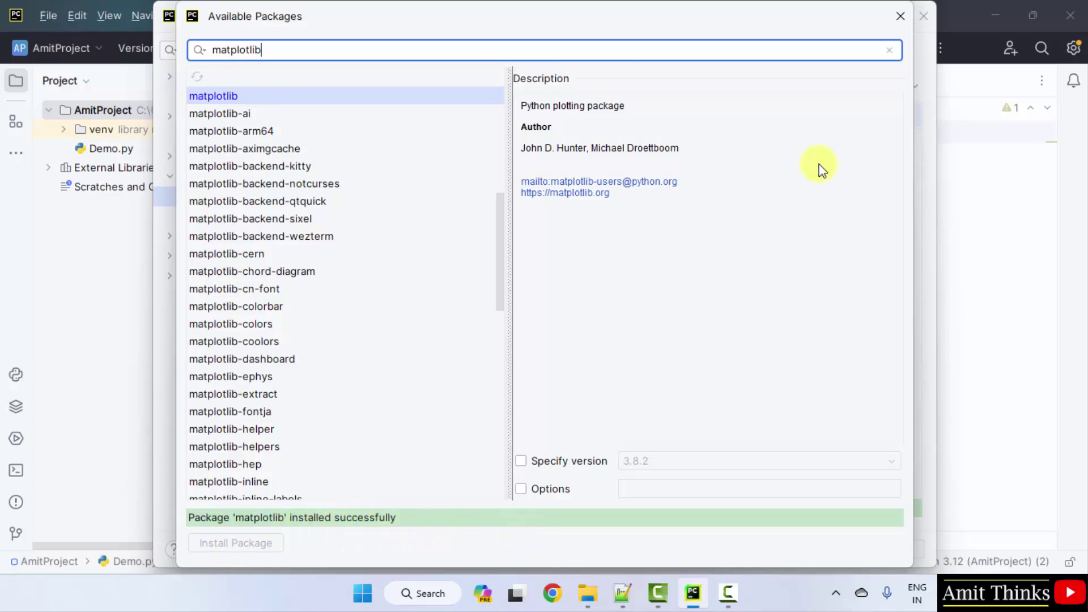
{"action": "left_click", "coordinate": [901, 15]}
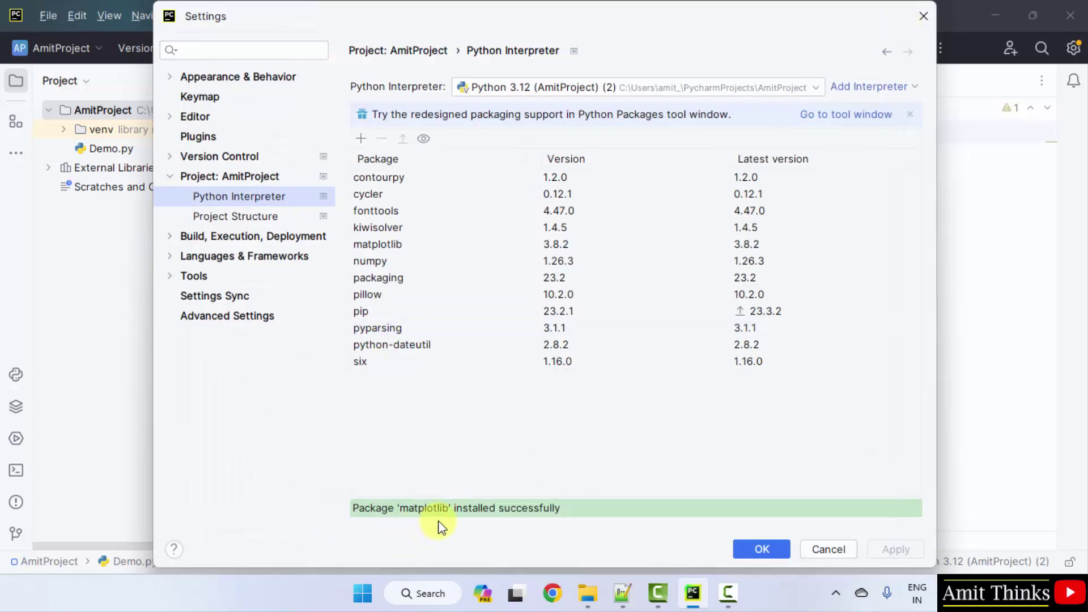
{"action": "left_click", "coordinate": [401, 247]}
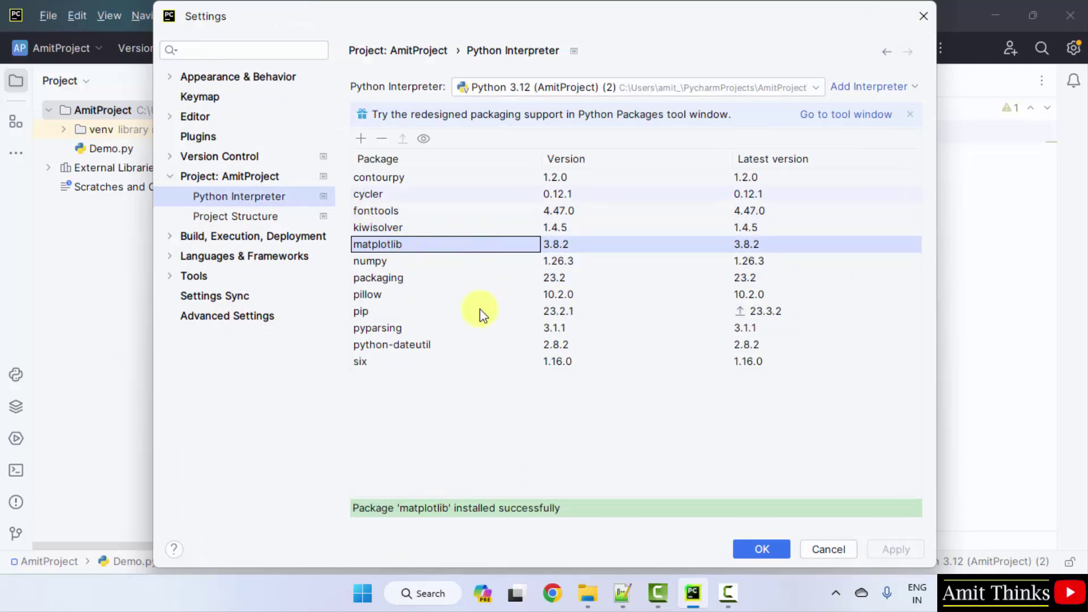
{"action": "left_click", "coordinate": [768, 553]}
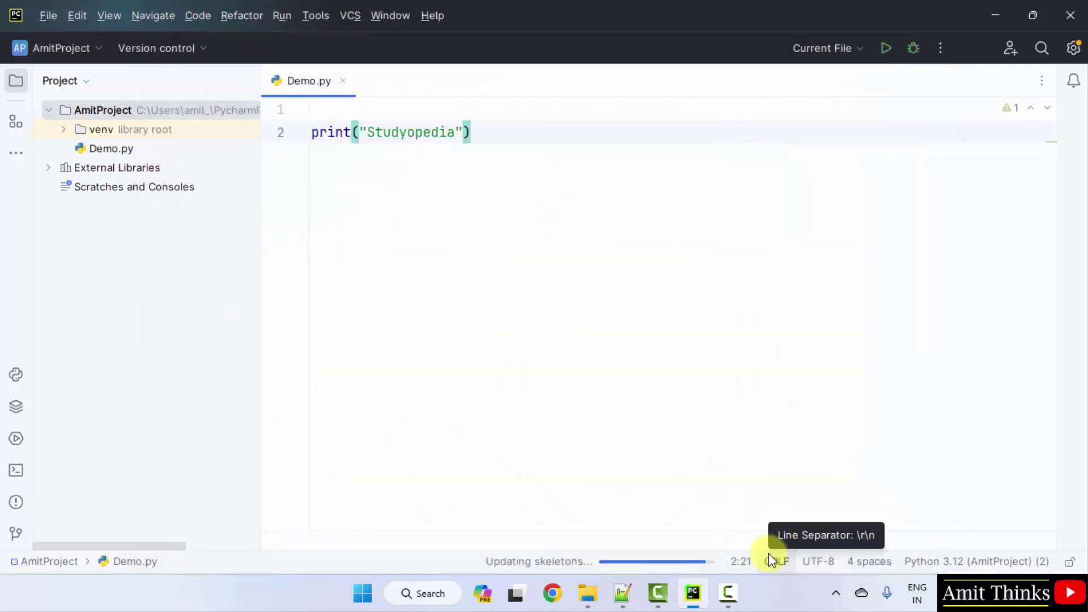